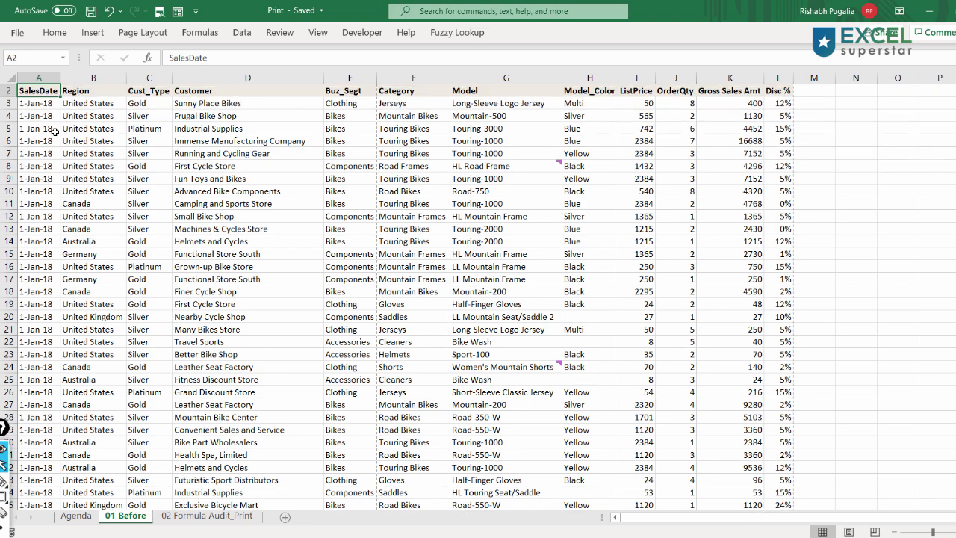
- Preview how the sales sheet prints and return to the worksheet
key("ctrl+shift+Right")
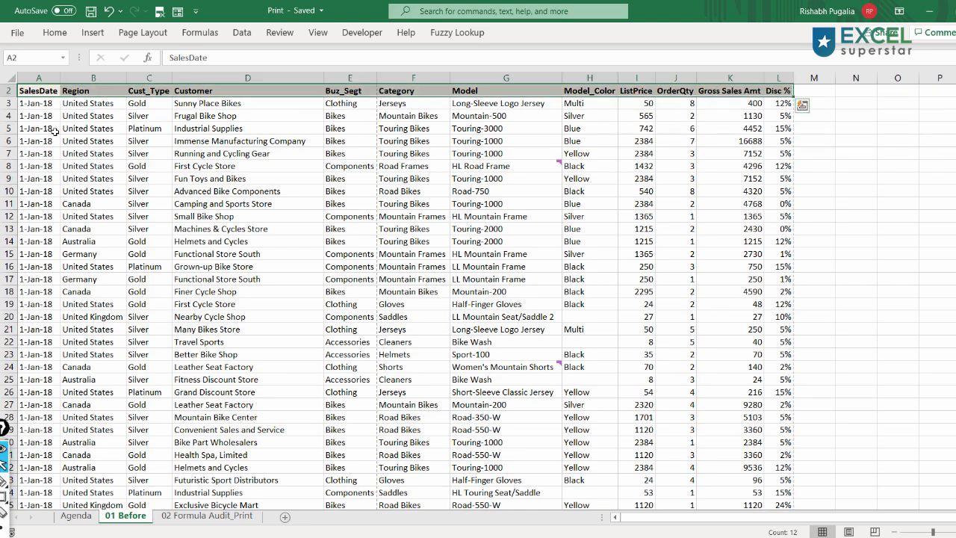
key("Up")
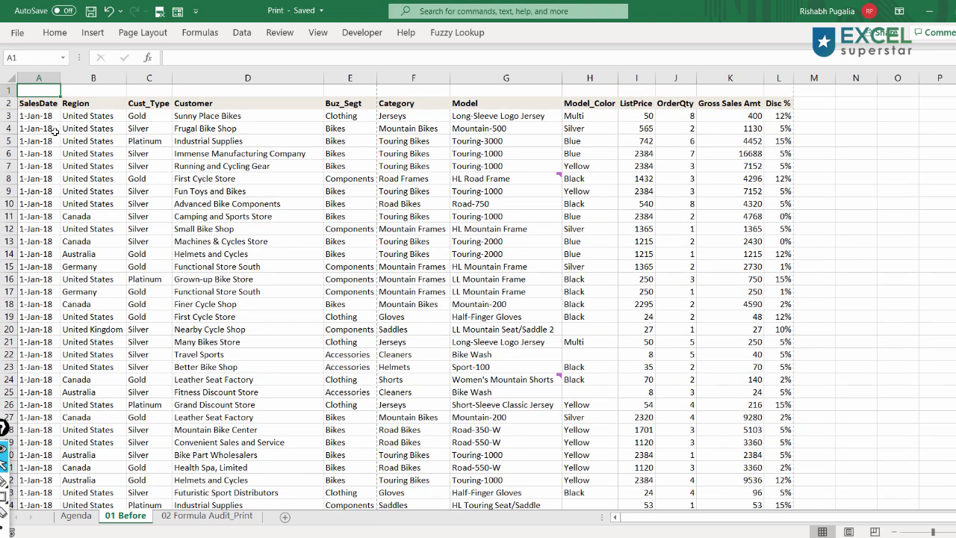
key("ctrl+p")
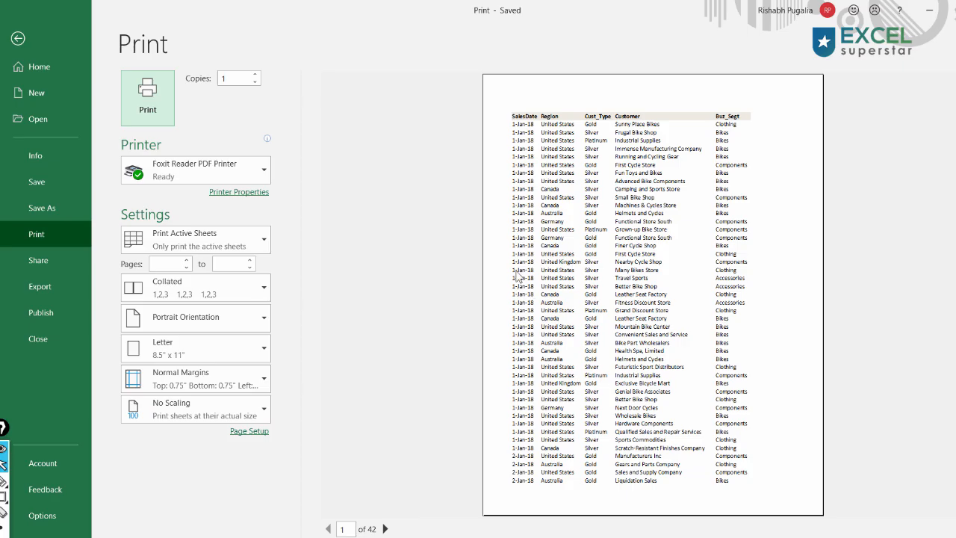
key("Escape")
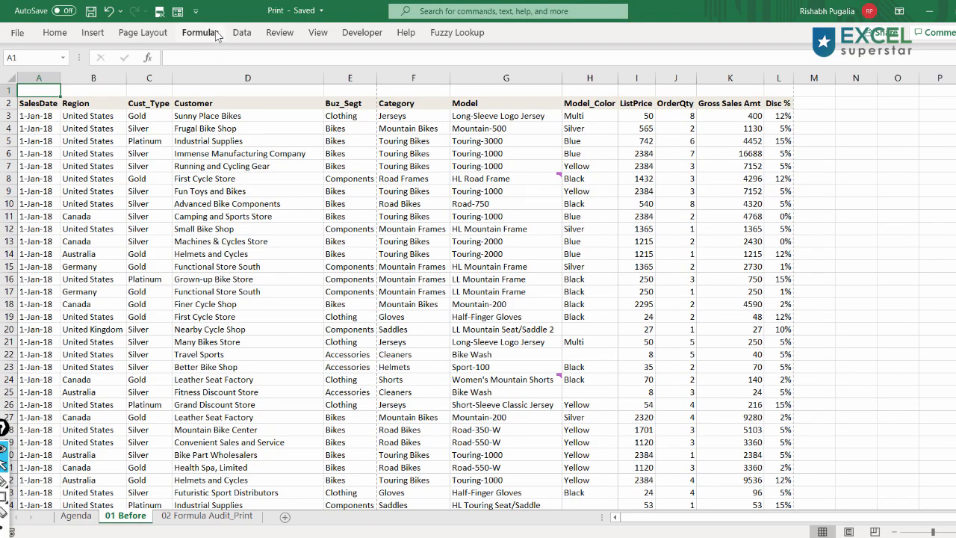
- Open the print preview through the Page Setup dialog
left_click(160, 36)
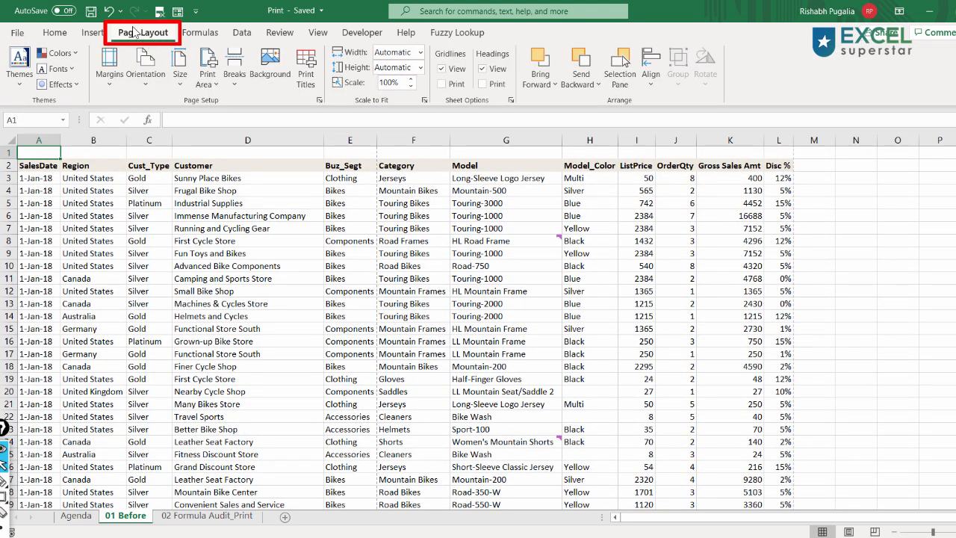
left_click(319, 102)
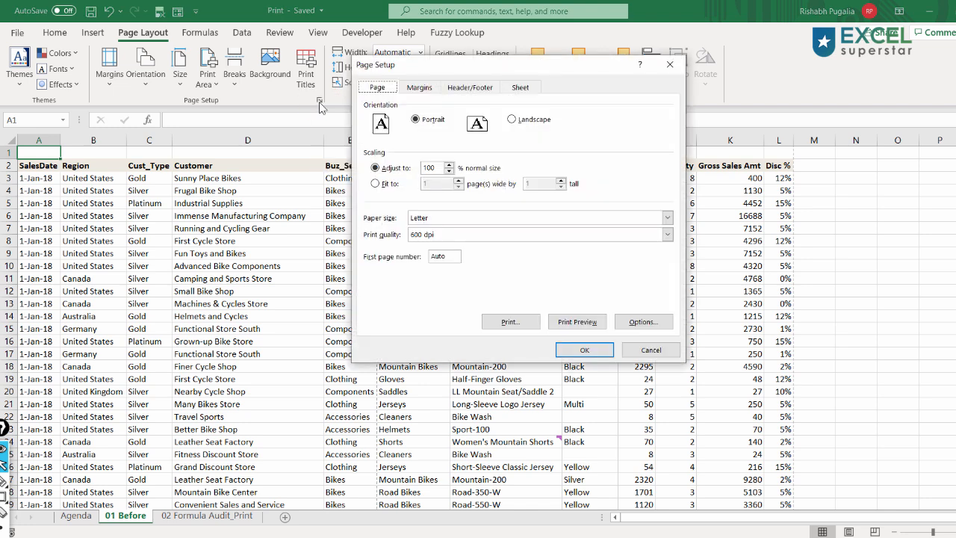
left_click(572, 325)
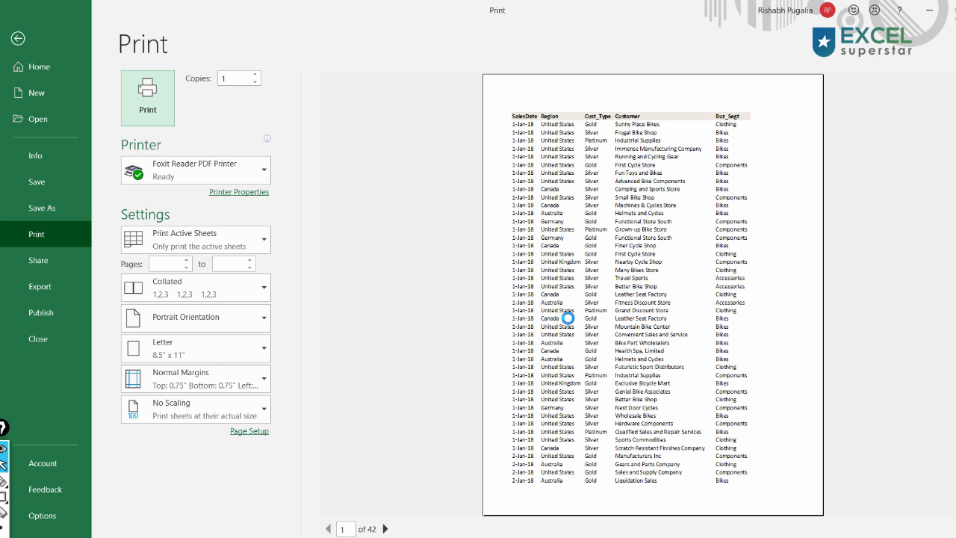
key("ctrl+shift+r")
left_click_drag(685, 515, 602, 487)
key("ctrl+shift+t")
left_click(607, 498)
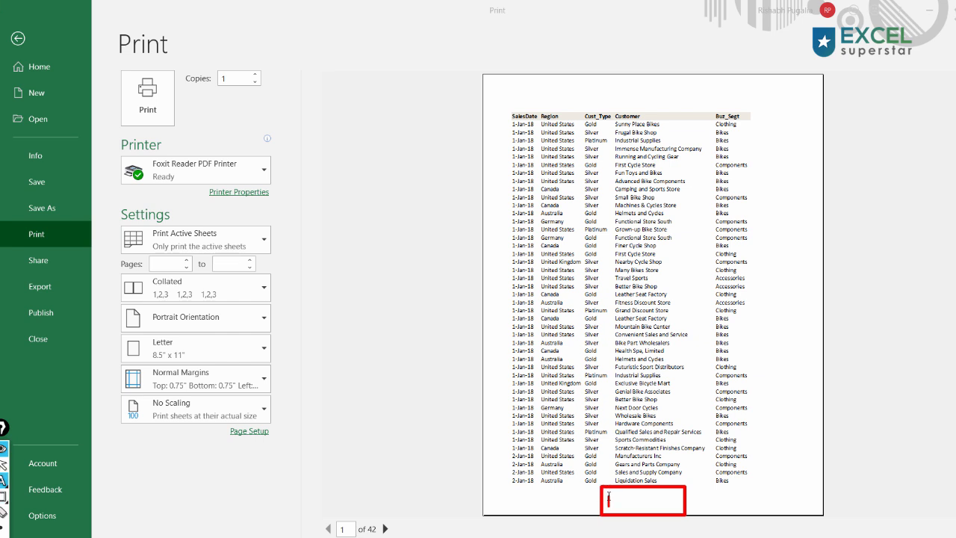
type("Pg 2 of 2")
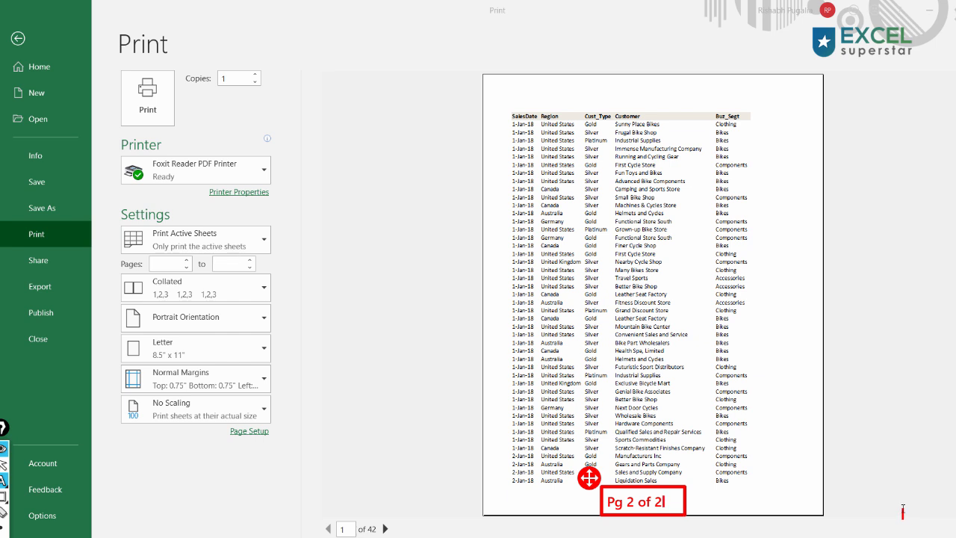
key("ctrl+shift+a")
left_click_drag(803, 81, 769, 113)
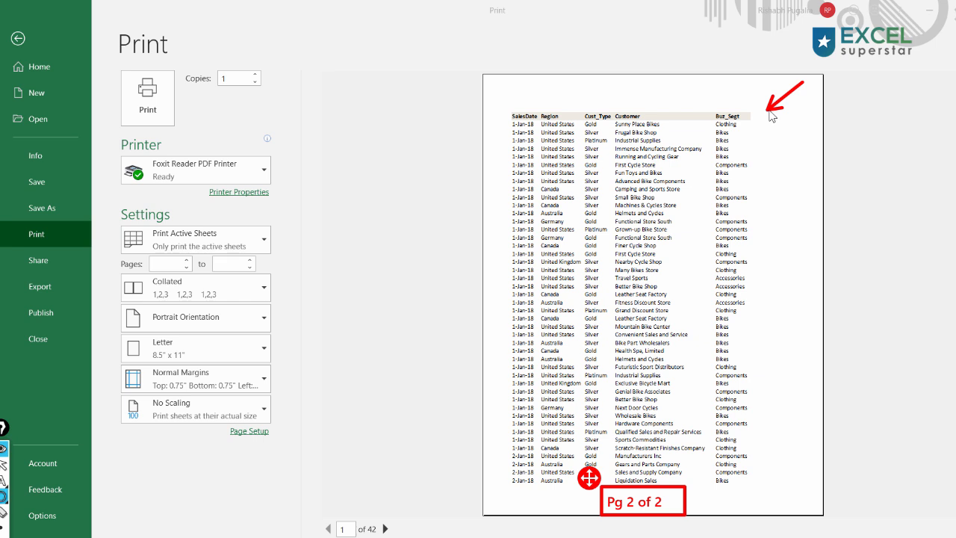
left_click_drag(501, 74, 566, 109)
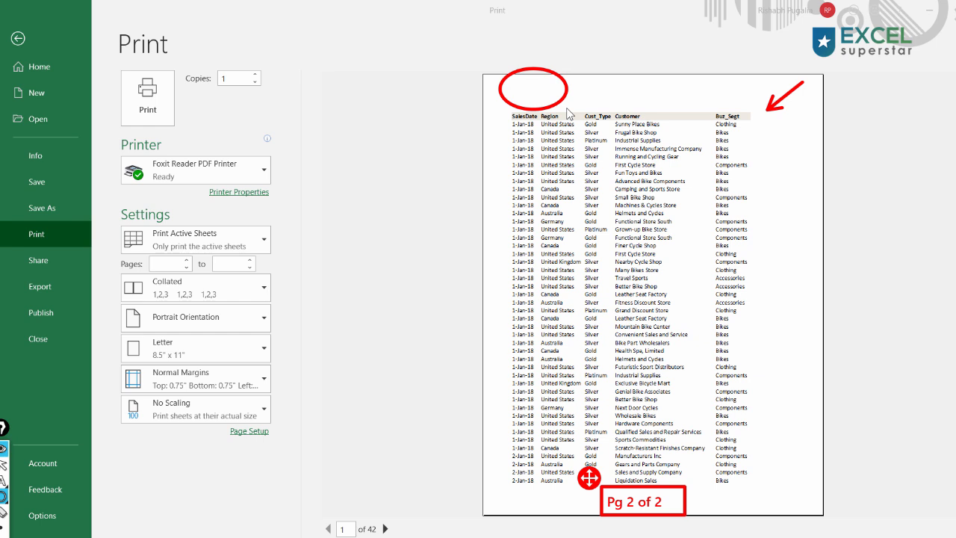
key("ctrl+shift+7")
key("ctrl+shift+2")
left_click(625, 228)
key("ctrl+shift+7")
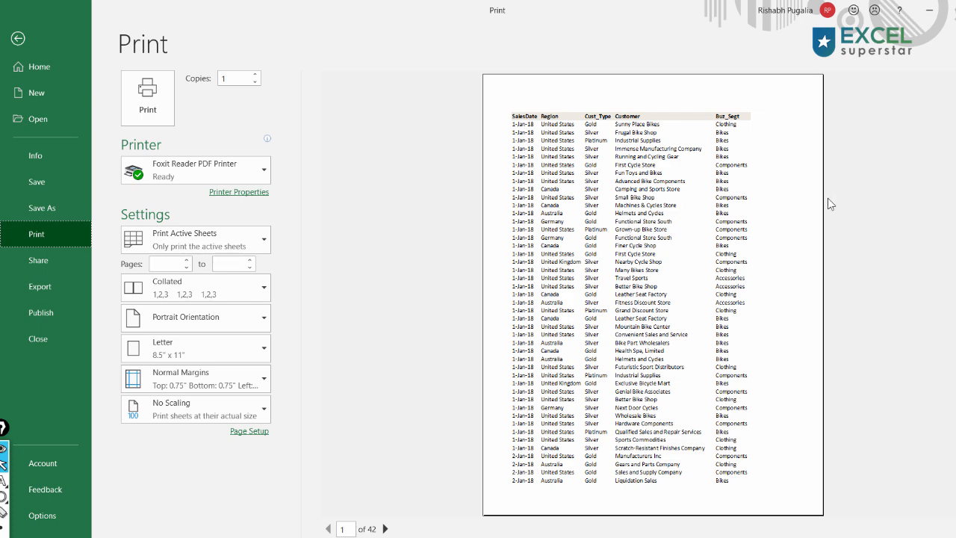
- Page through the print preview to check whether later pages show the column headers, then return to the worksheet
scroll(827, 204, "down", 1)
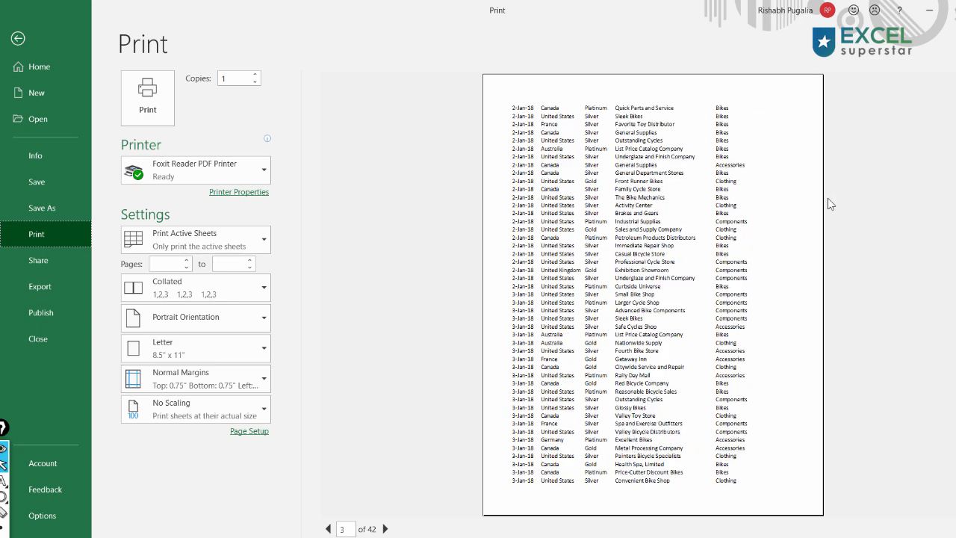
scroll(827, 204, "down", 1)
key("ctrl+shift+9")
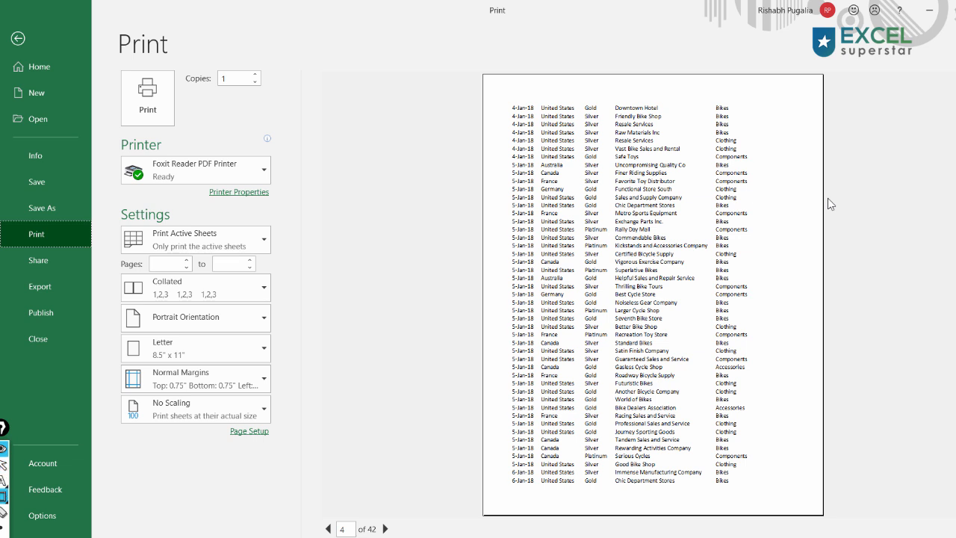
left_click_drag(499, 91, 779, 111)
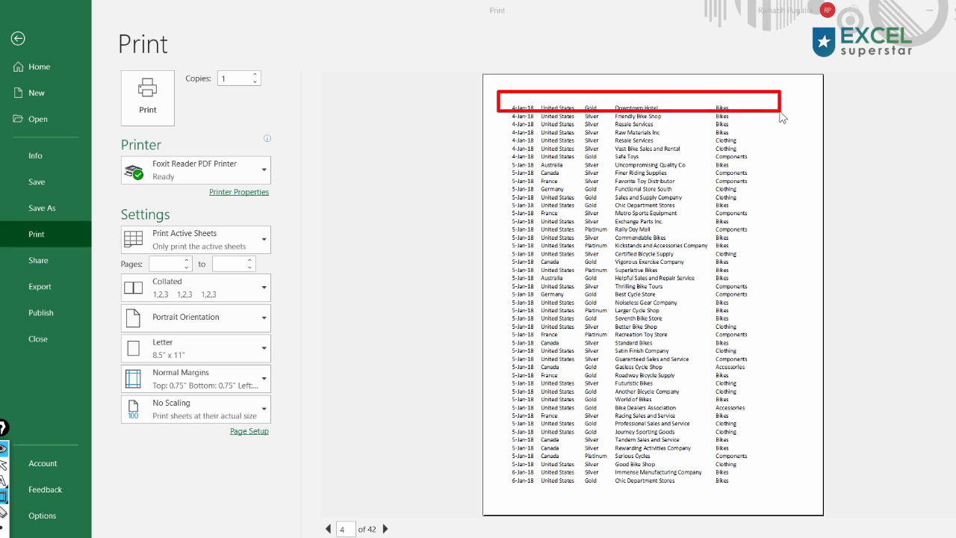
key("Escape")
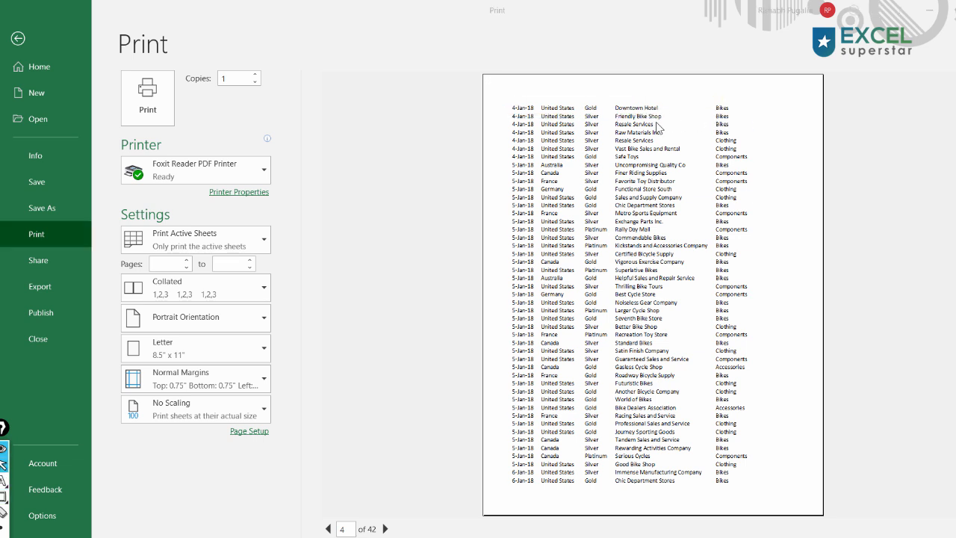
left_click(21, 43)
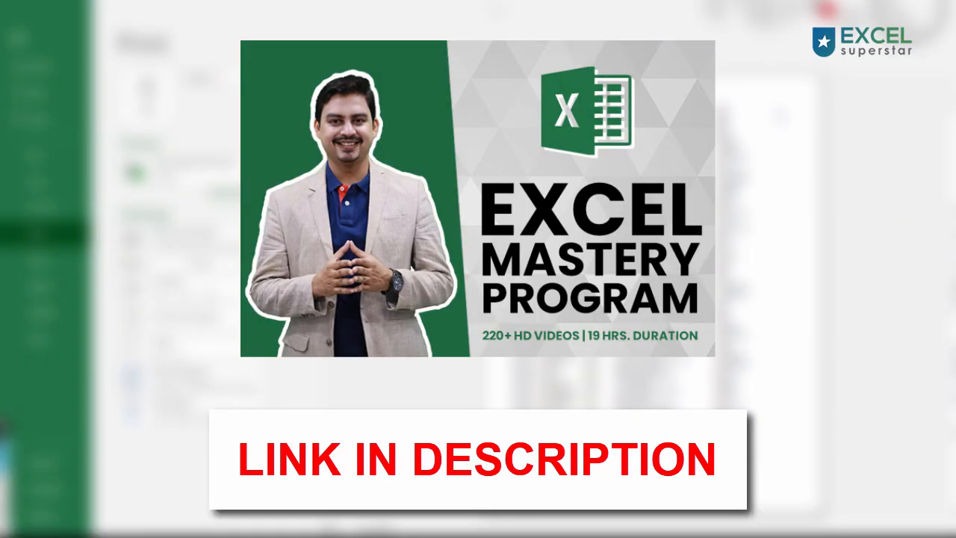
left_click(21, 42)
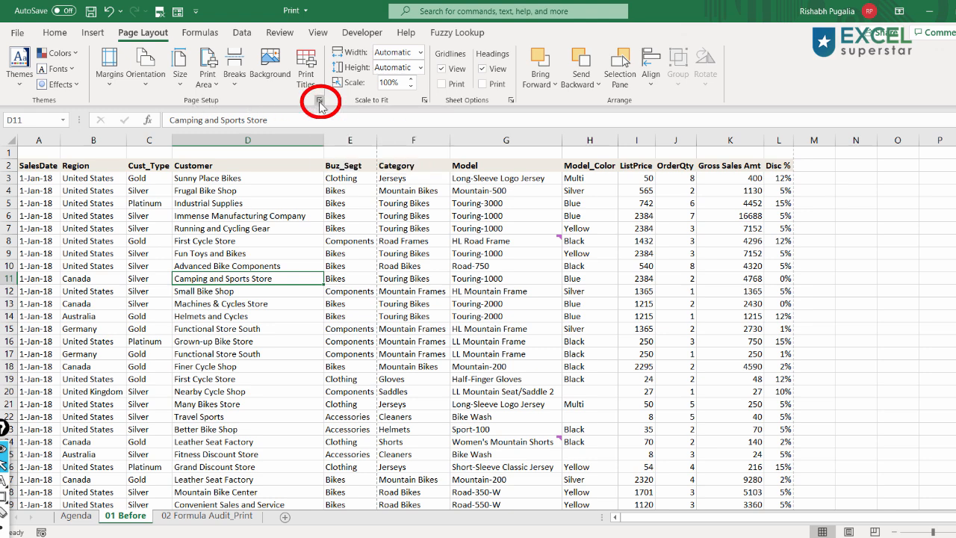
- Set row 2 ($2:$2) as the rows to repeat at top in Page Setup and open the print preview
left_click(320, 102)
left_click(521, 88)
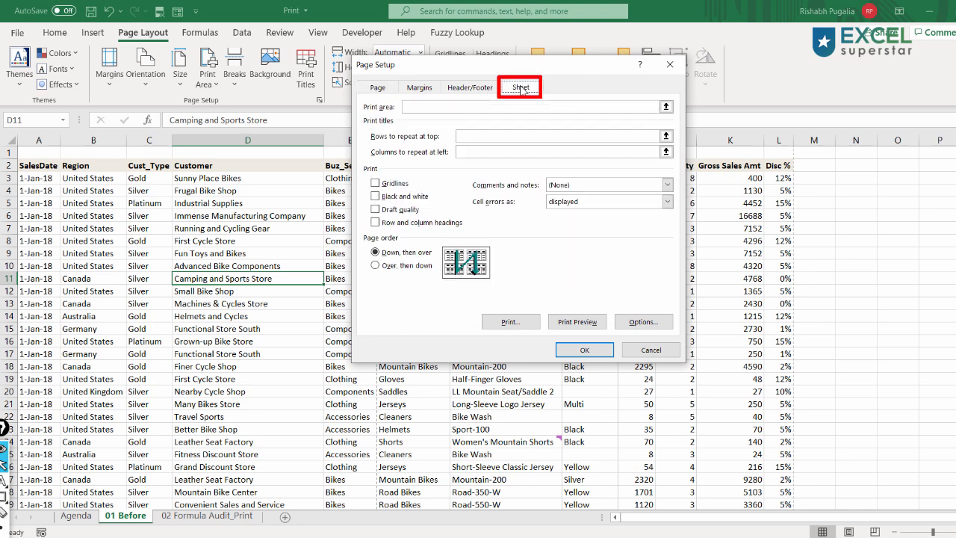
left_click(462, 135)
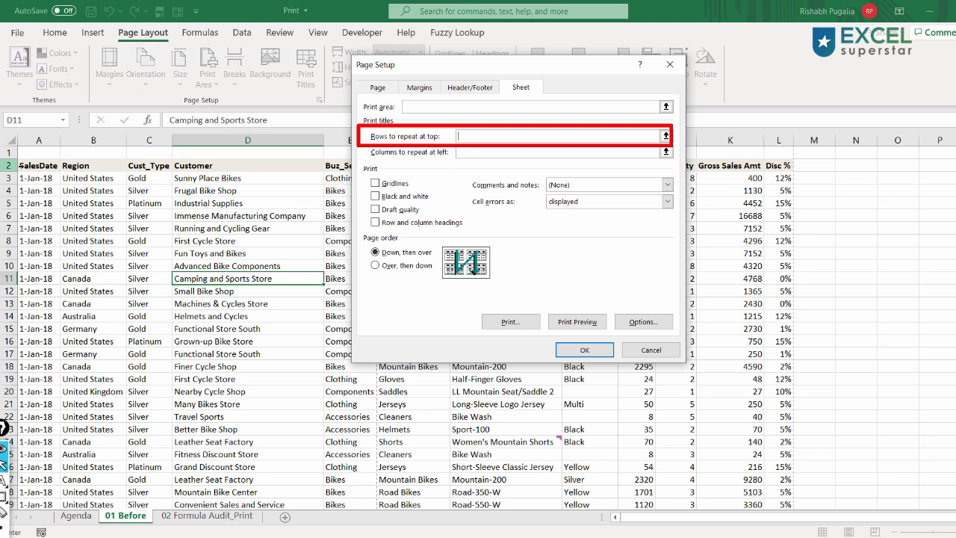
left_click(6, 165)
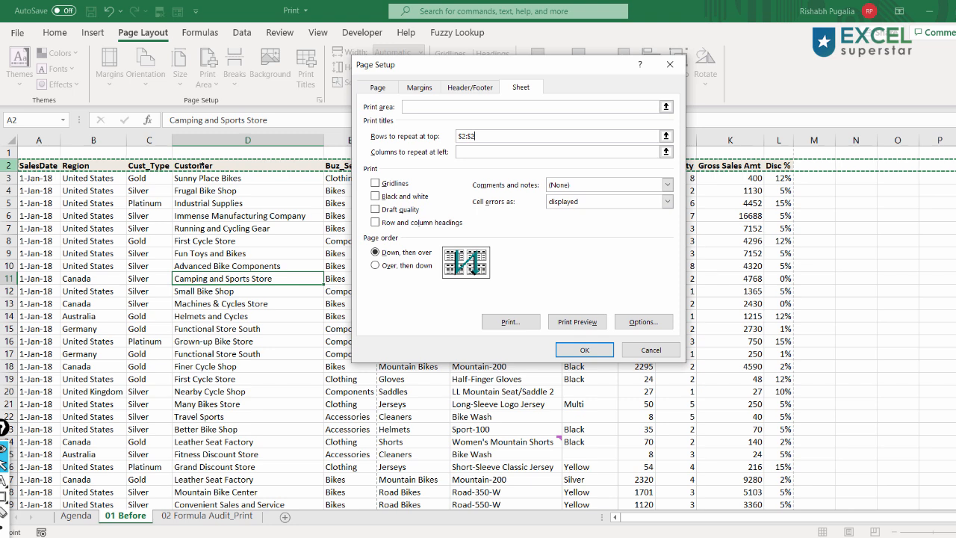
left_click(569, 323)
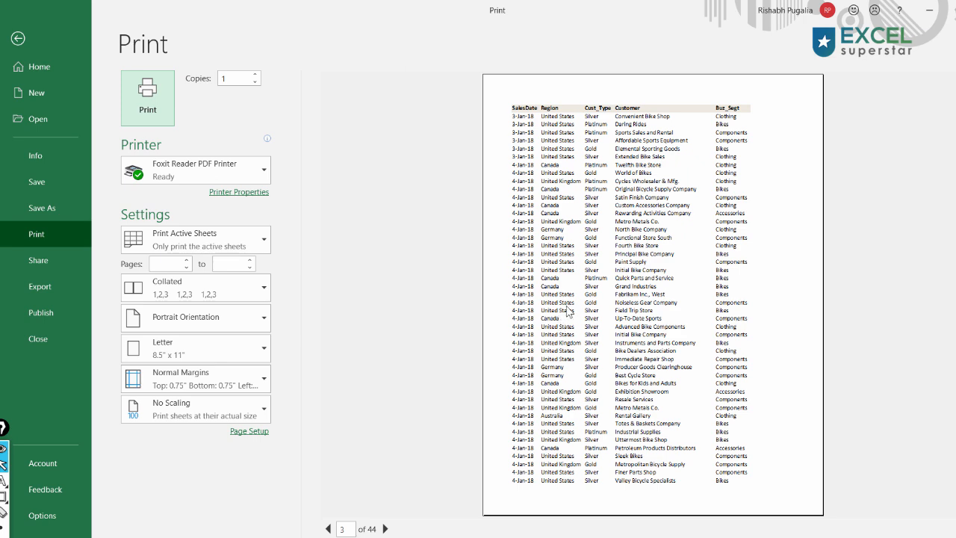
- Switch the page orientation to landscape
scroll(568, 310, "down", 3)
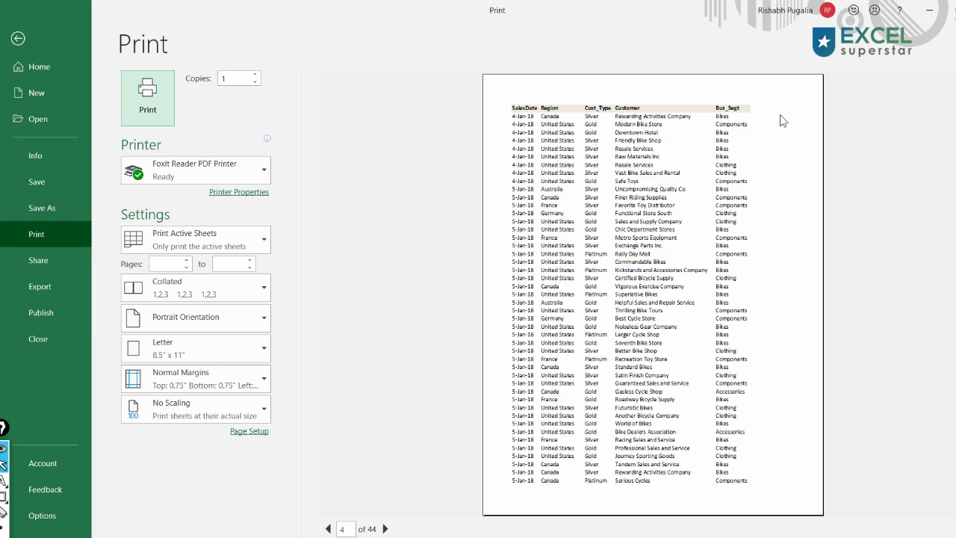
scroll(767, 127, "down", 5)
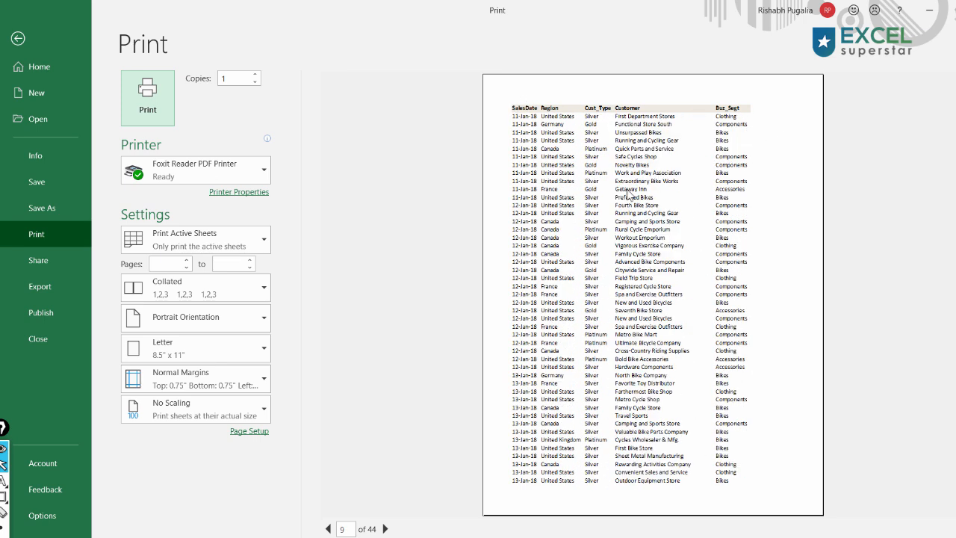
left_click(254, 317)
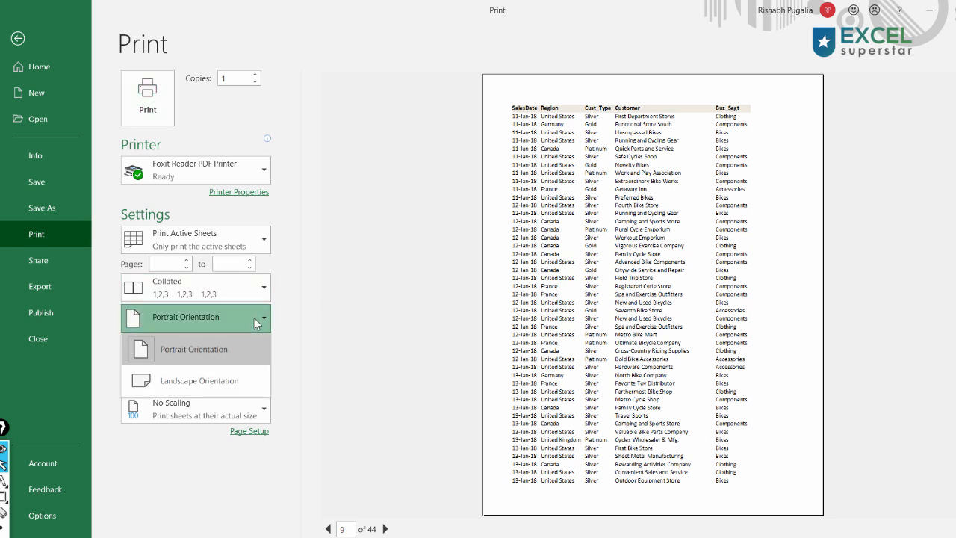
left_click(223, 381)
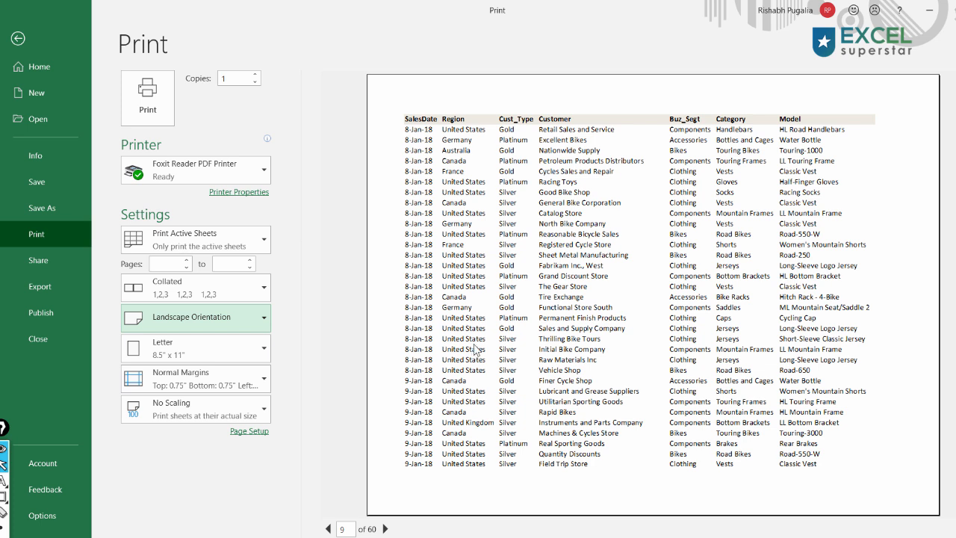
mouse_move(864, 104)
left_mouse_down()
mouse_move(886, 131)
mouse_move(941, 146)
left_mouse_up()
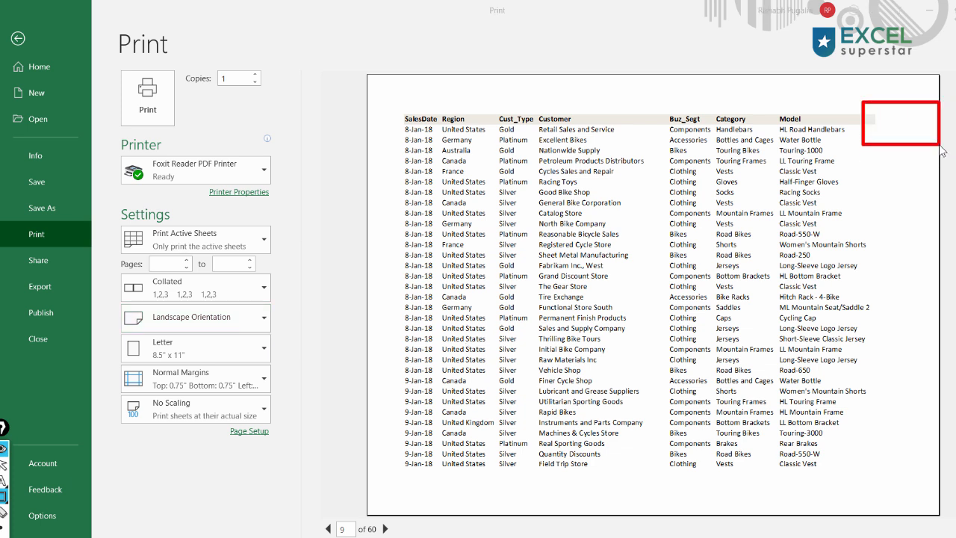
key("ctrl+shift+7")
key("ctrl+shift+2")
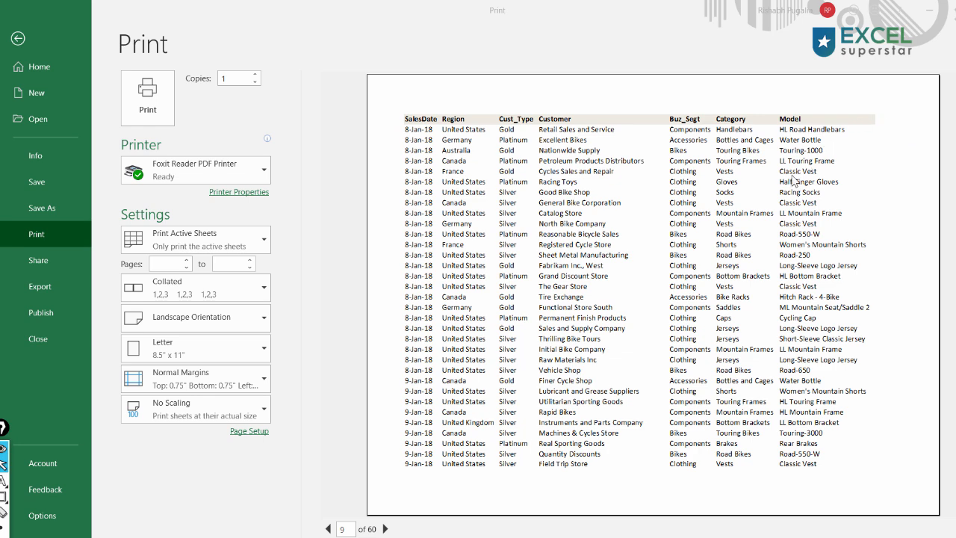
- Scale the printout in Page Setup to fit 1 page wide by 30 pages tall
left_click_drag(217, 418, 282, 443)
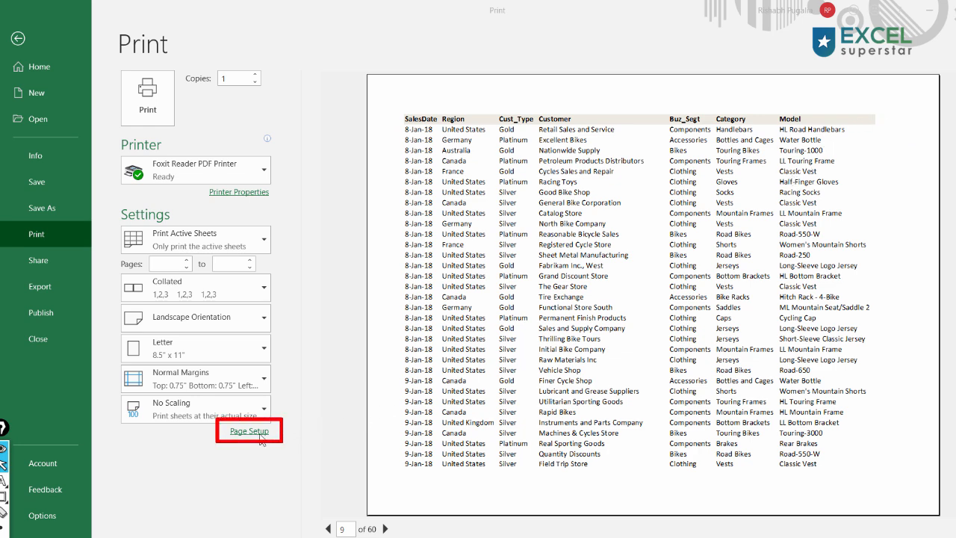
left_click(262, 437)
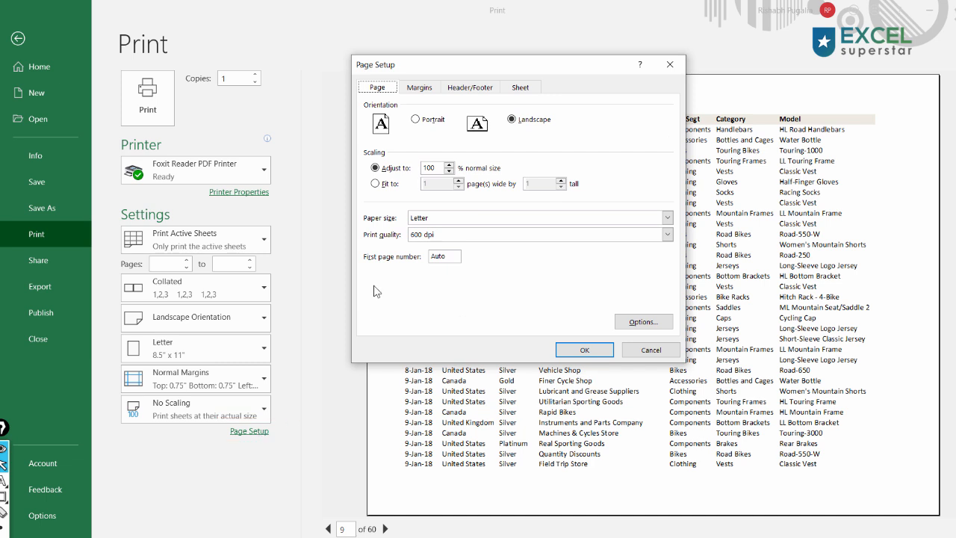
left_click(387, 186)
left_click(434, 182)
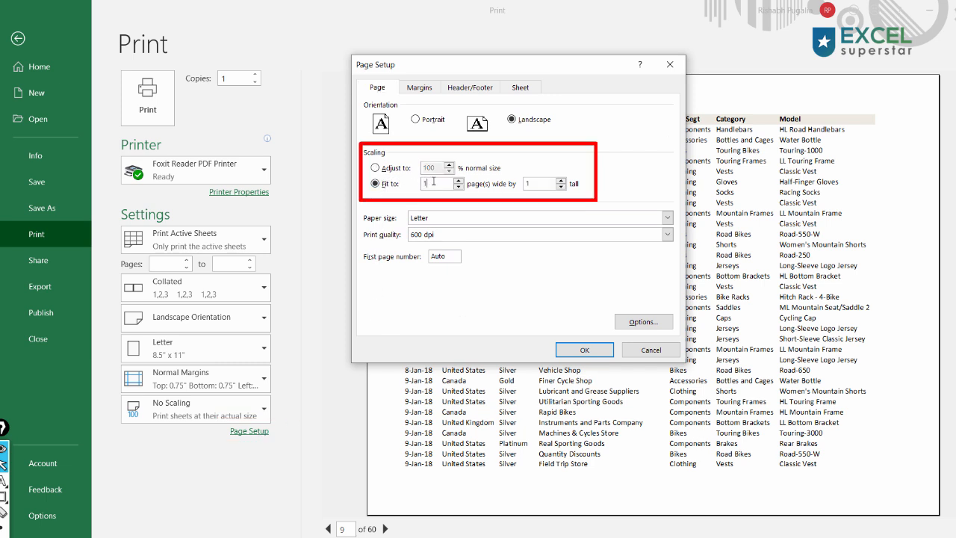
left_click_drag(436, 182, 398, 188)
double_click(543, 182)
left_click(588, 350)
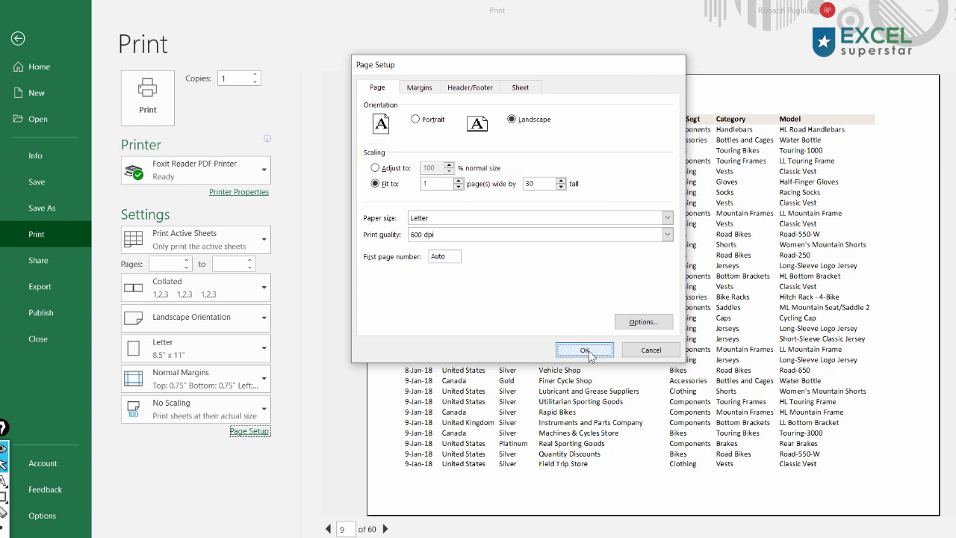
key("ctrl+shift+4")
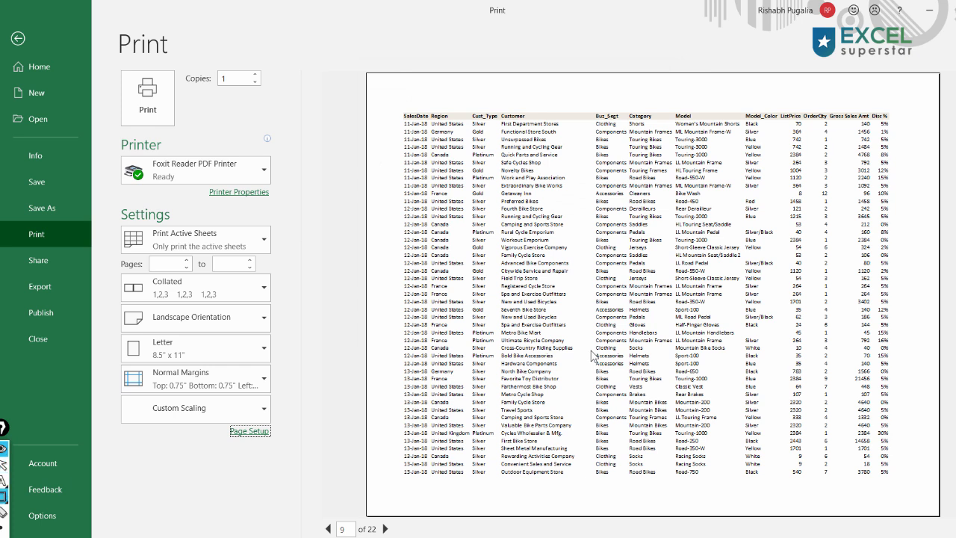
mouse_move(391, 109)
left_mouse_down()
mouse_move(552, 126)
mouse_move(902, 128)
left_mouse_up()
left_click_drag(311, 497, 397, 537)
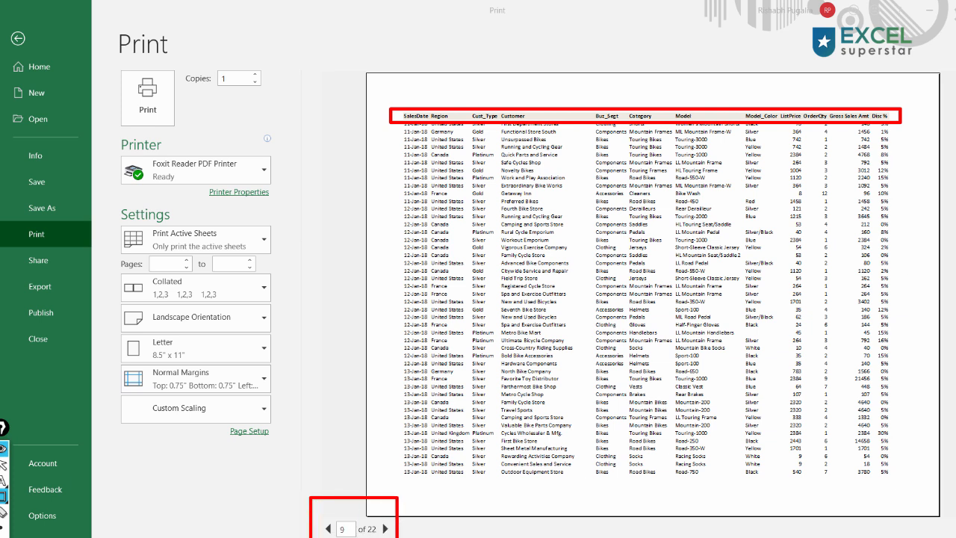
key("Escape")
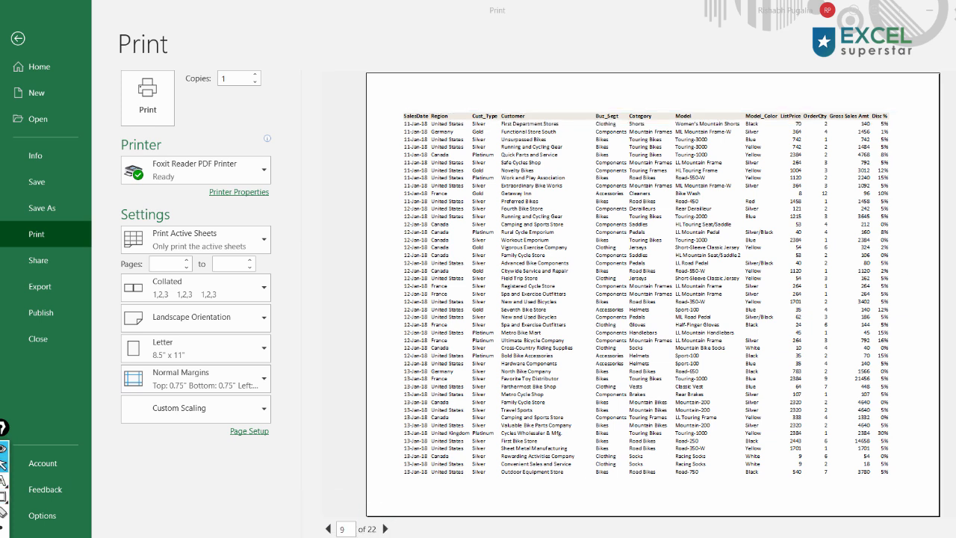
- Turn on printing of gridlines in Page Setup
left_click(249, 432)
left_click_drag(448, 64, 164, 89)
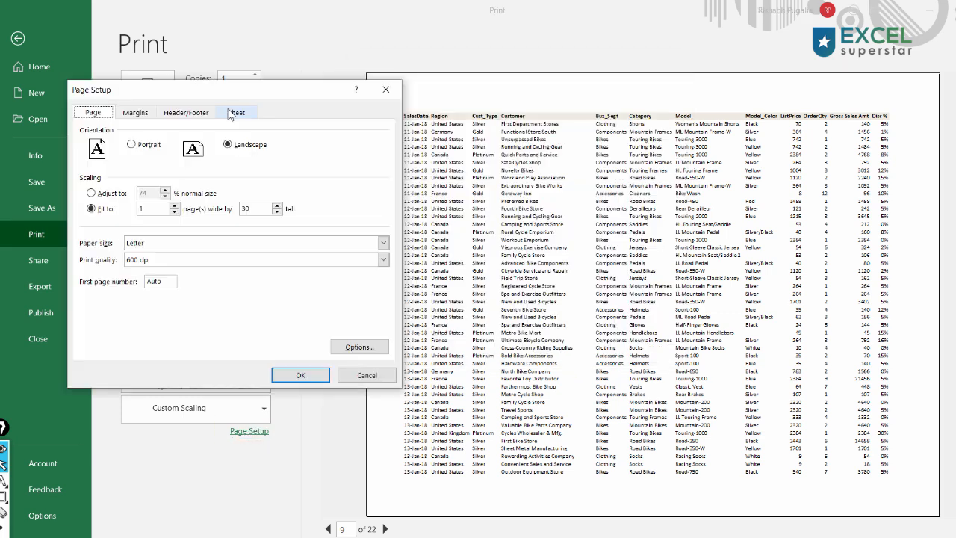
left_click(520, 87)
left_click(104, 210)
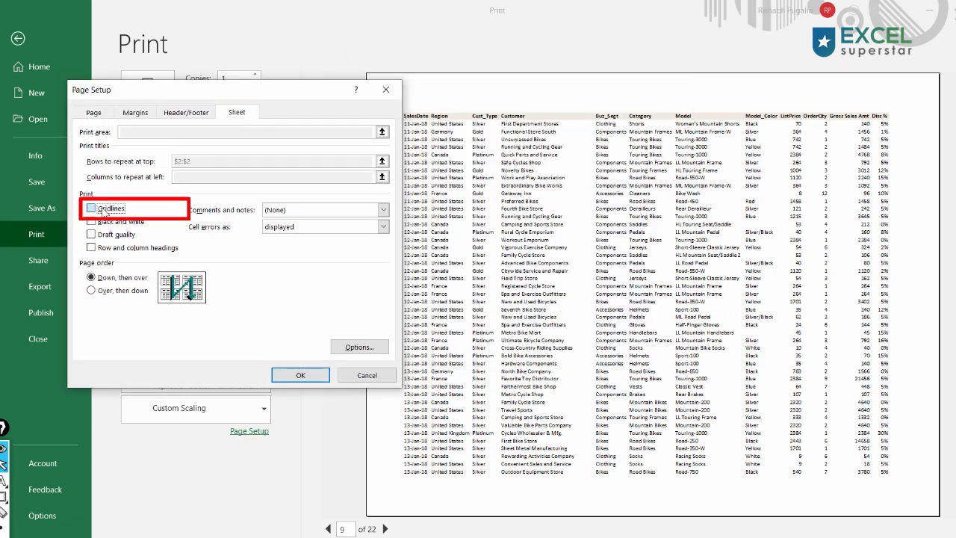
left_click(296, 376)
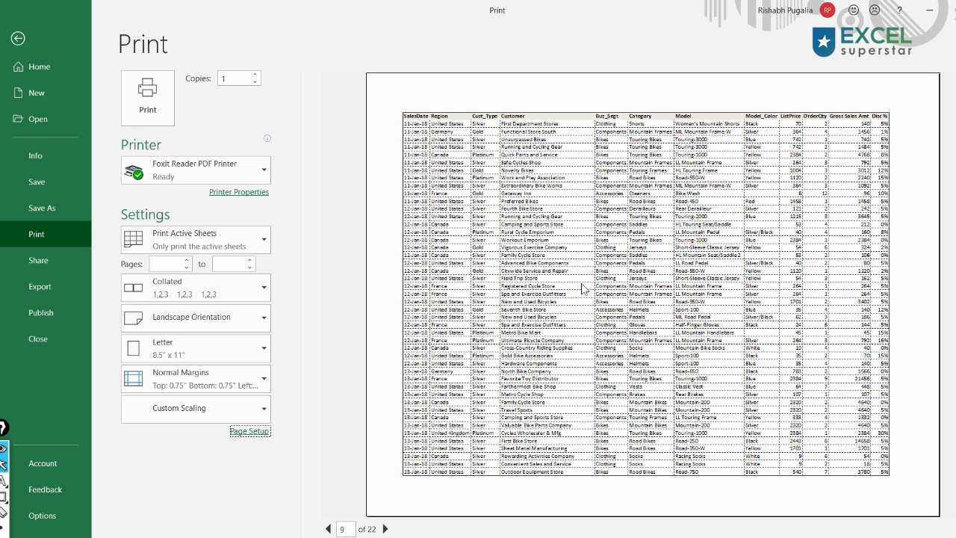
- Add a custom centre footer reading "Pg. &[Page] of &[Pages]" with the page number and total pages fields
left_click(251, 433)
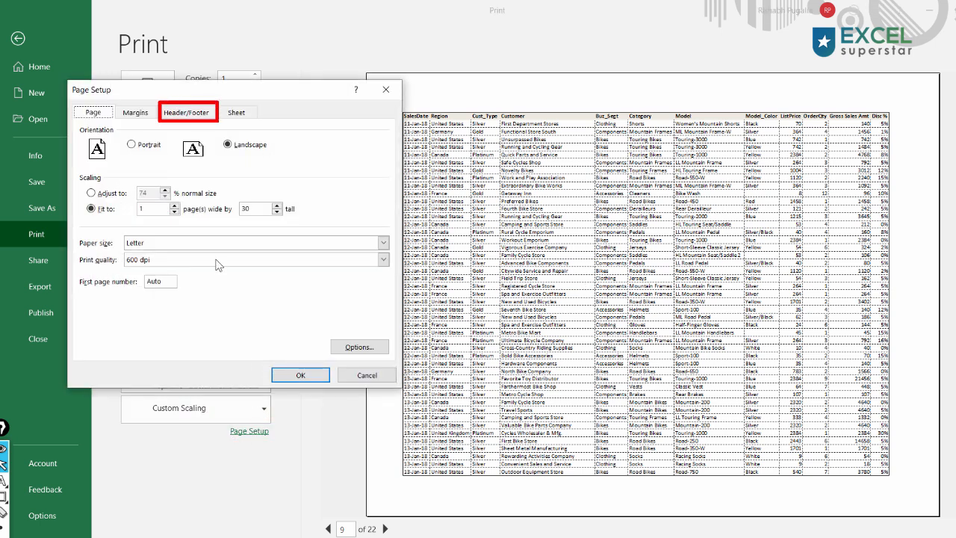
left_click(190, 113)
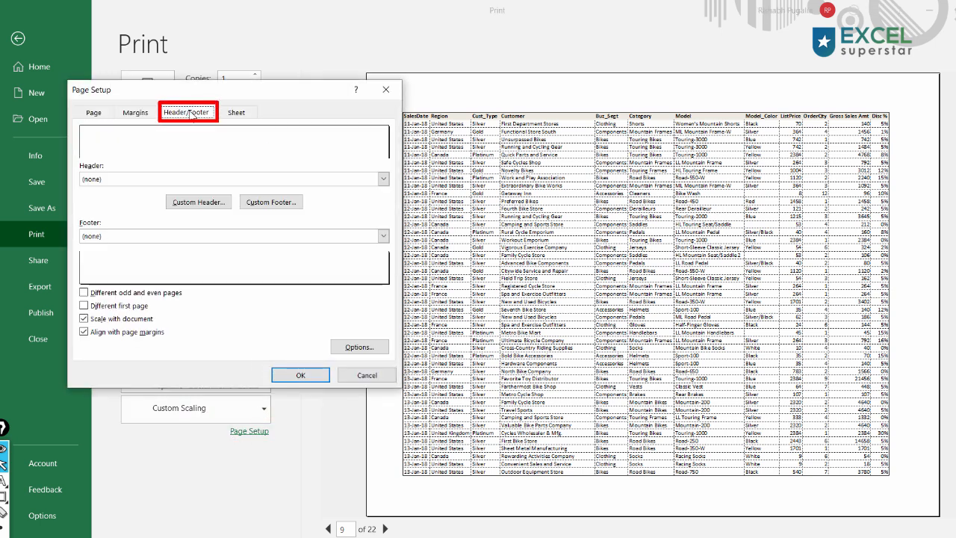
left_click(269, 205)
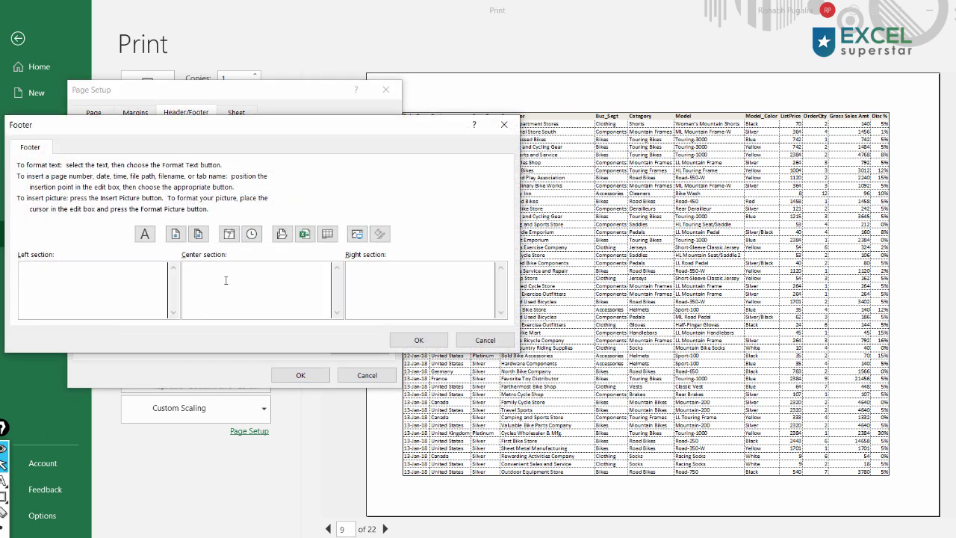
key("ctrl+shift+8")
key("ctrl+shift+8")
key("ctrl+shift+8")
left_click_drag(267, 277, 629, 490)
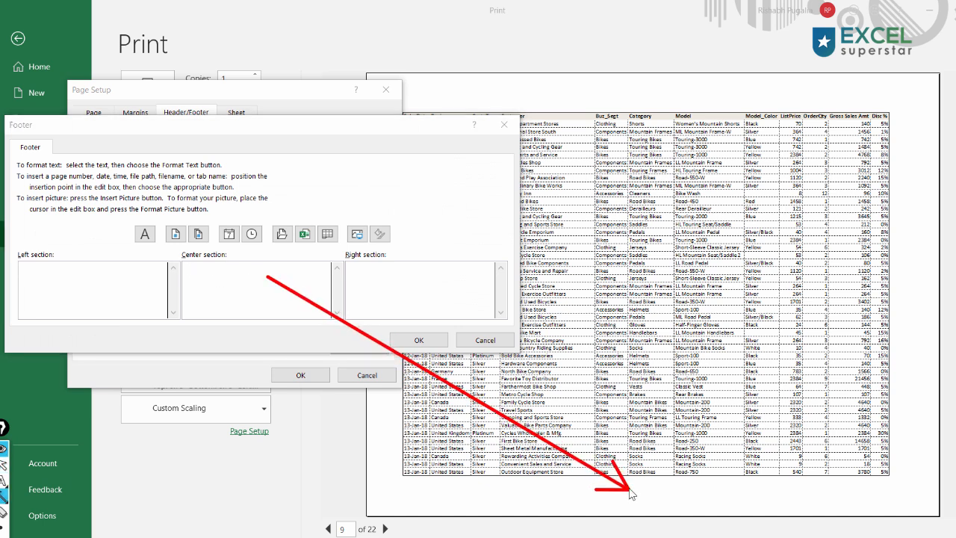
left_click_drag(441, 273, 910, 495)
mouse_move(61, 275)
left_mouse_down()
mouse_move(240, 375)
mouse_move(428, 513)
mouse_move(407, 497)
left_mouse_up()
key("Escape")
left_click(237, 276)
type("Pg.")
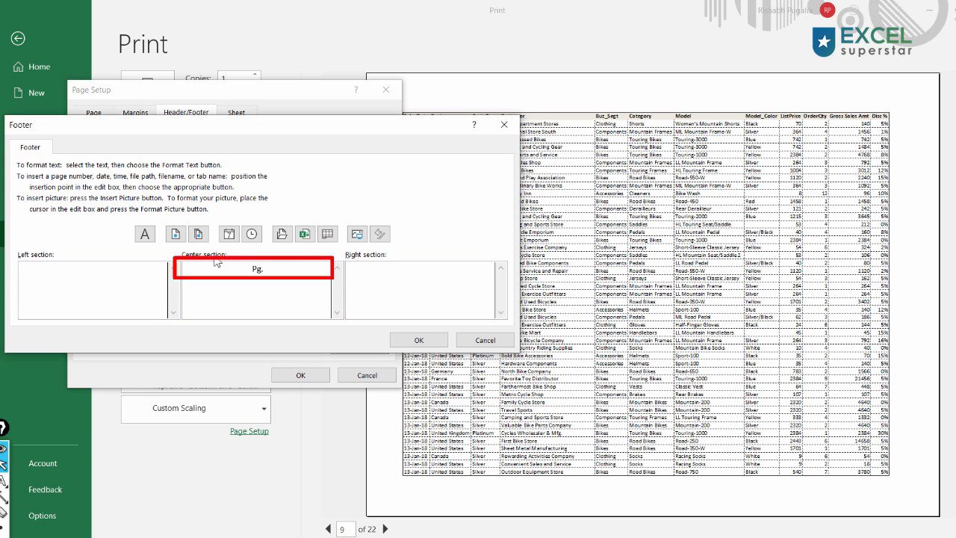
left_click(176, 237)
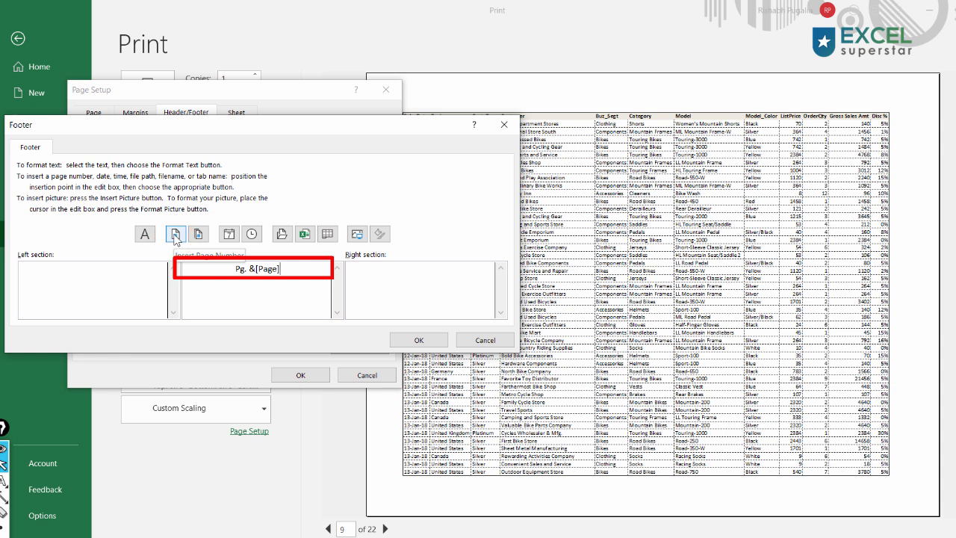
type("of")
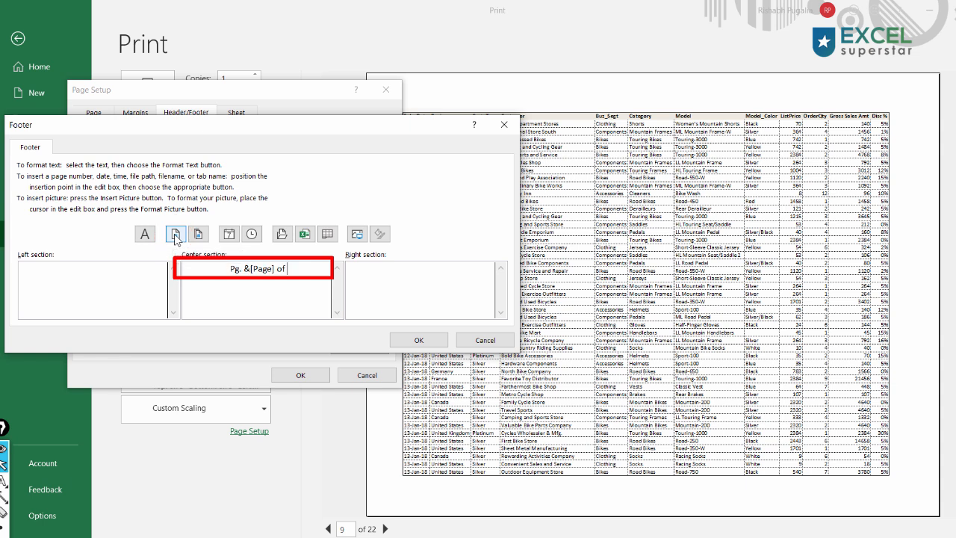
left_click(198, 234)
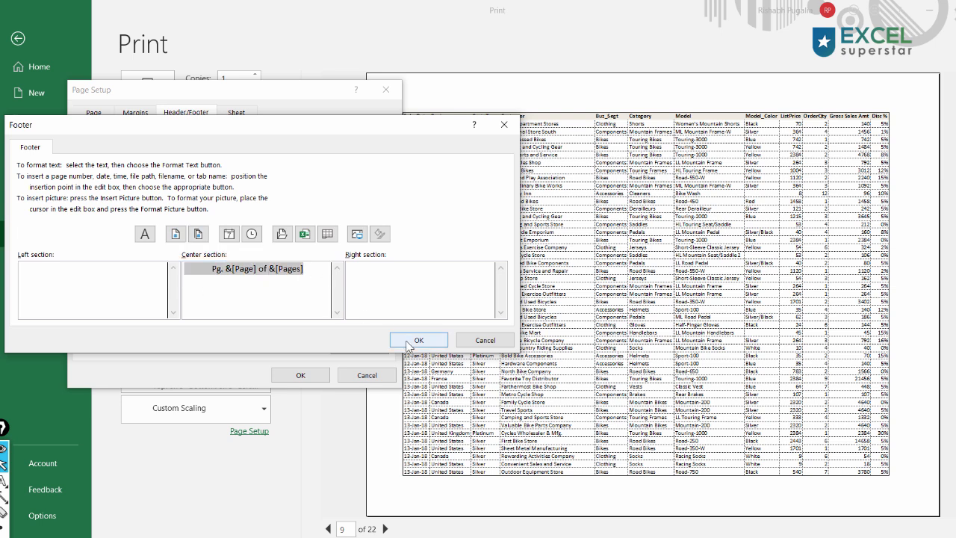
left_click(419, 340)
left_click(290, 374)
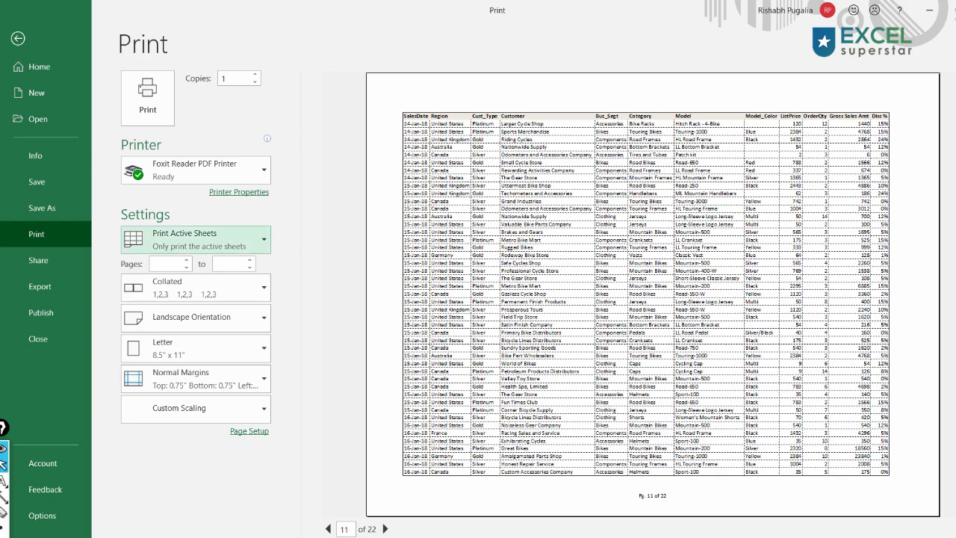
- Leave the print screen and review the worksheet's page breaks in Page Break Preview before returning to Normal view
left_click(19, 40)
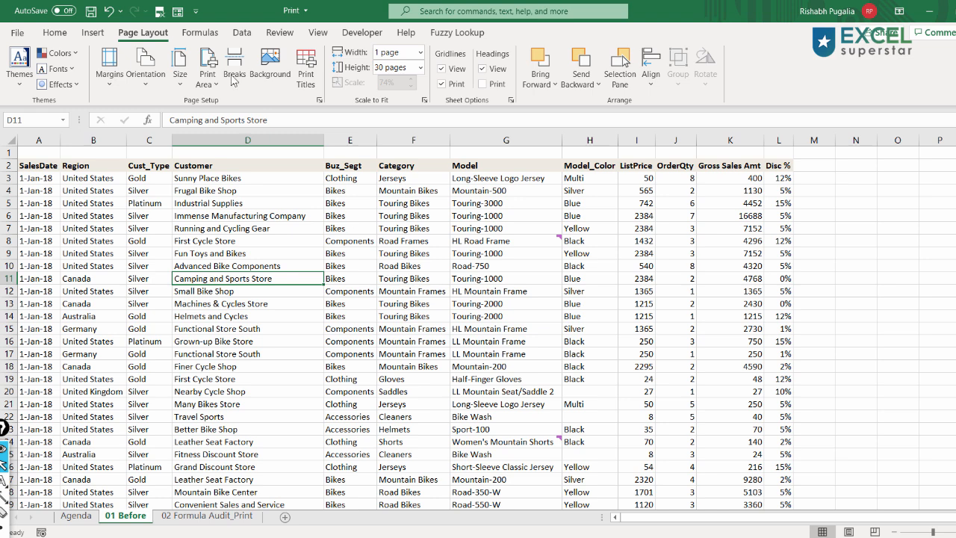
left_click(314, 34)
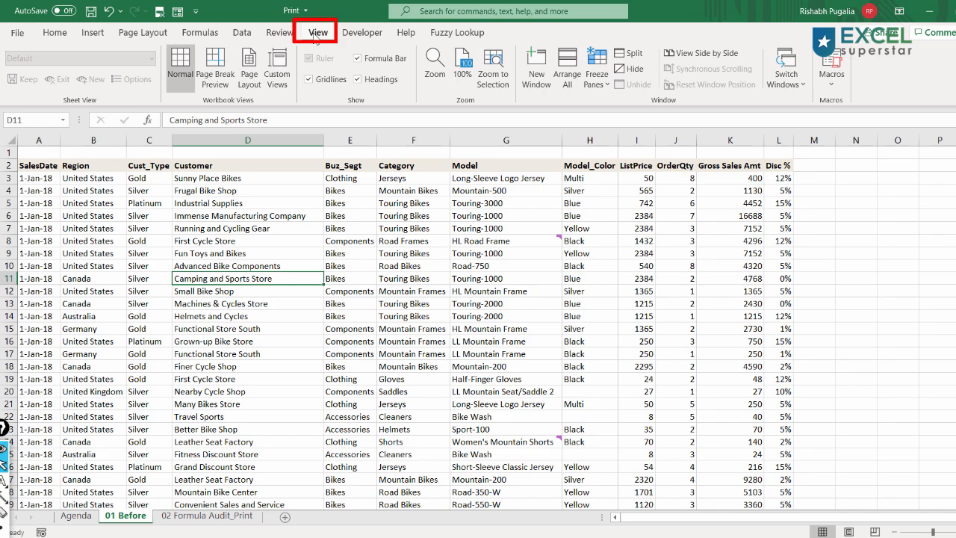
left_click(222, 80)
scroll(306, 263, "down", 5)
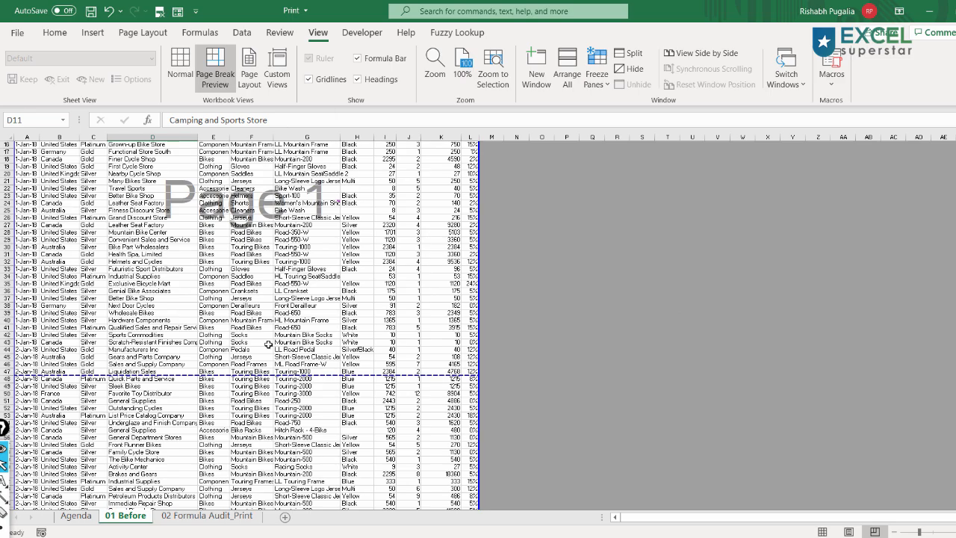
scroll(277, 308, "down", 6)
scroll(309, 296, "down", 20)
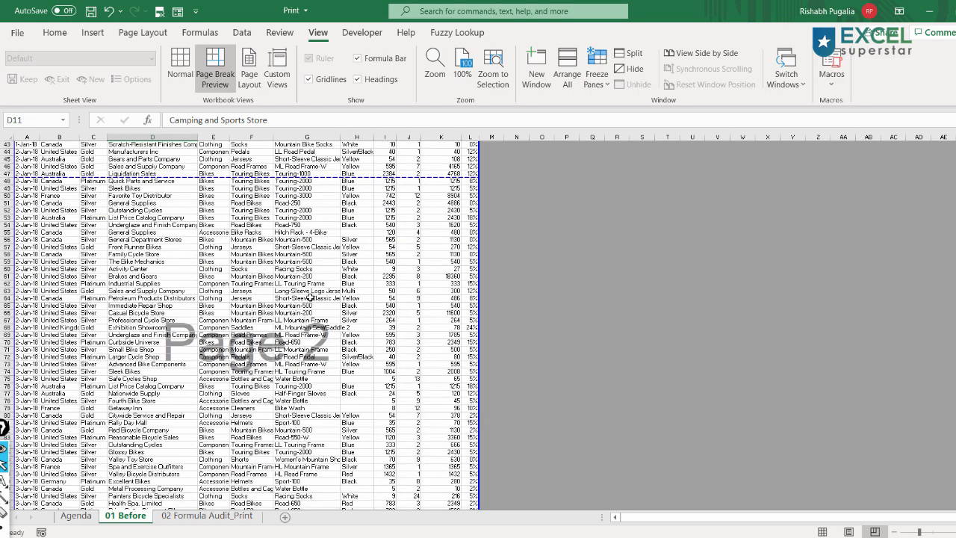
scroll(309, 304, "down", 16)
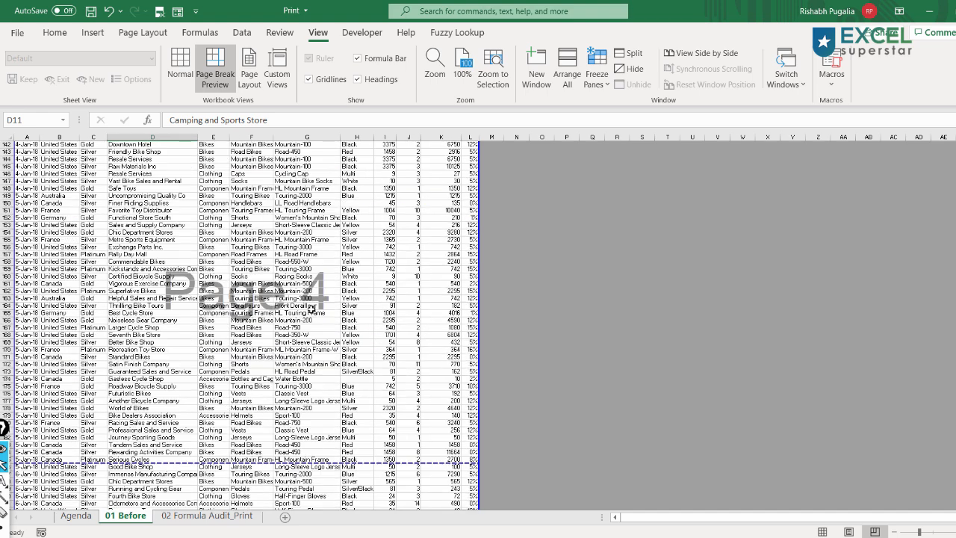
scroll(311, 309, "up", 20)
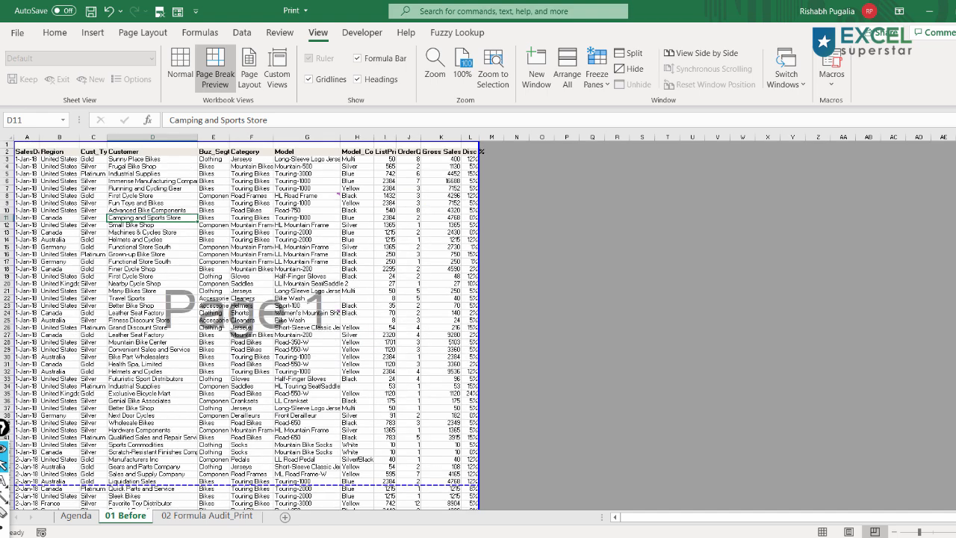
left_click(176, 71)
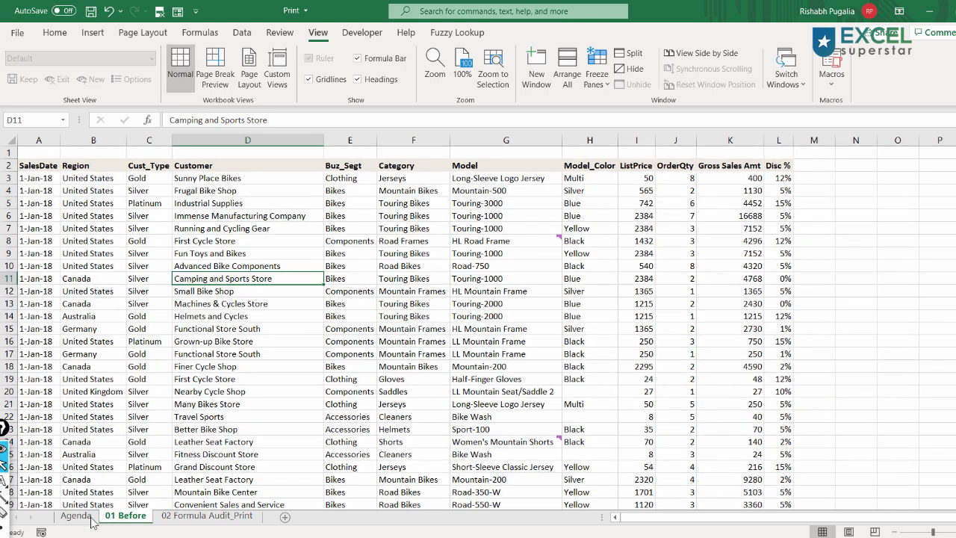
- On the Agenda sheet, bold the first two agenda items, Views and Scaling > Fit to
left_click(77, 517)
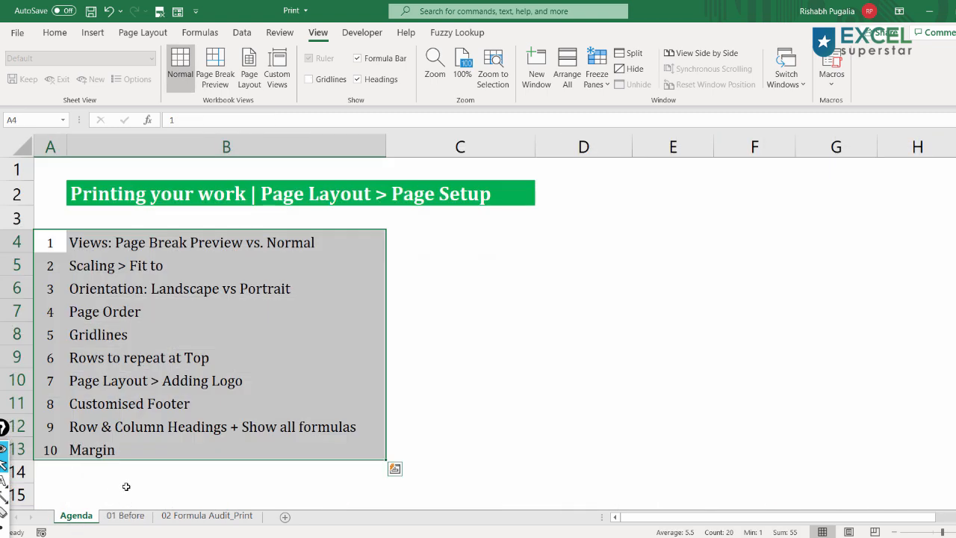
left_click(107, 243)
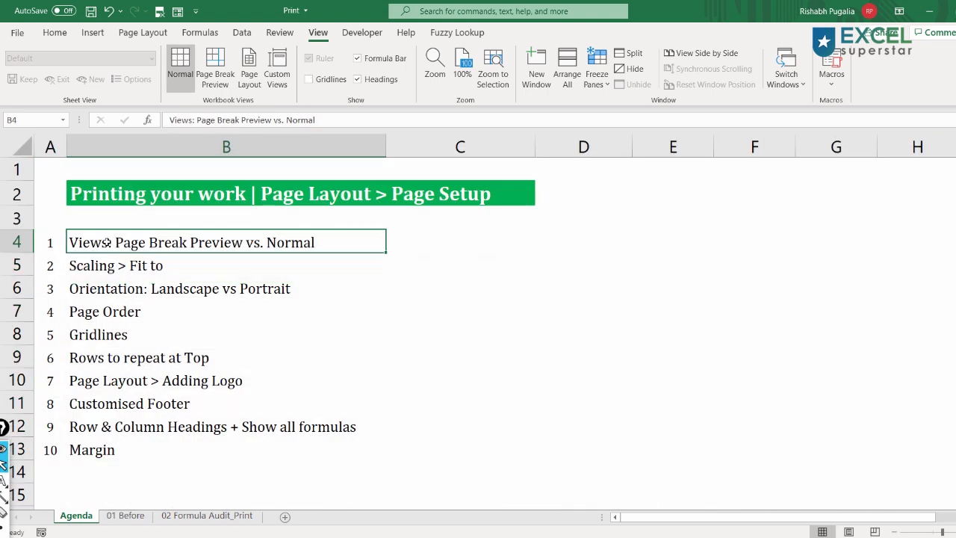
key("ctrl+b")
left_click(207, 84)
left_click(203, 83)
left_click(108, 268)
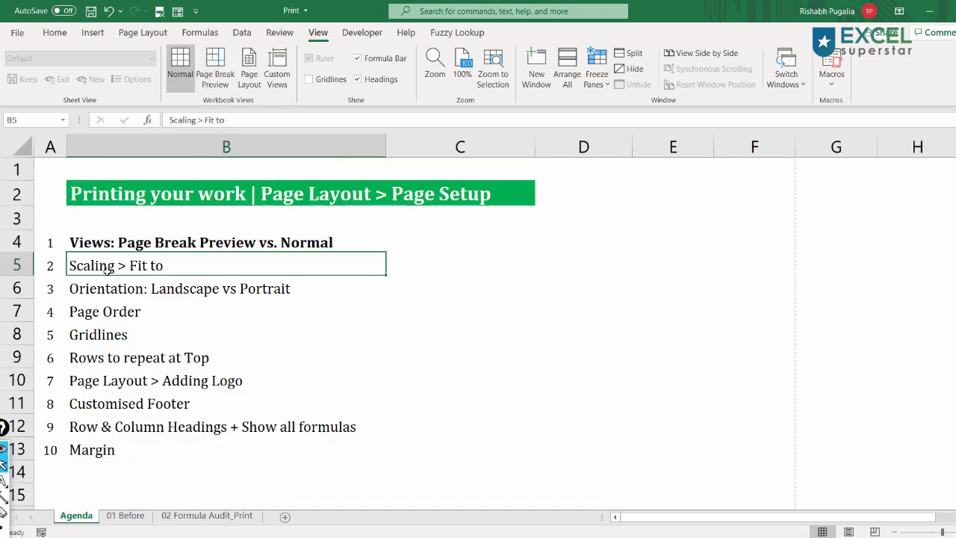
key("ctrl+b")
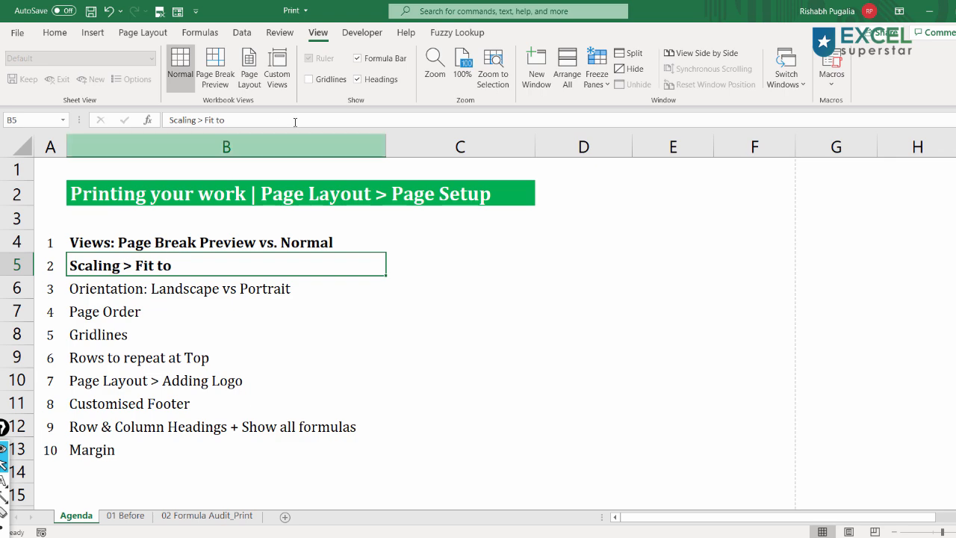
left_click(142, 32)
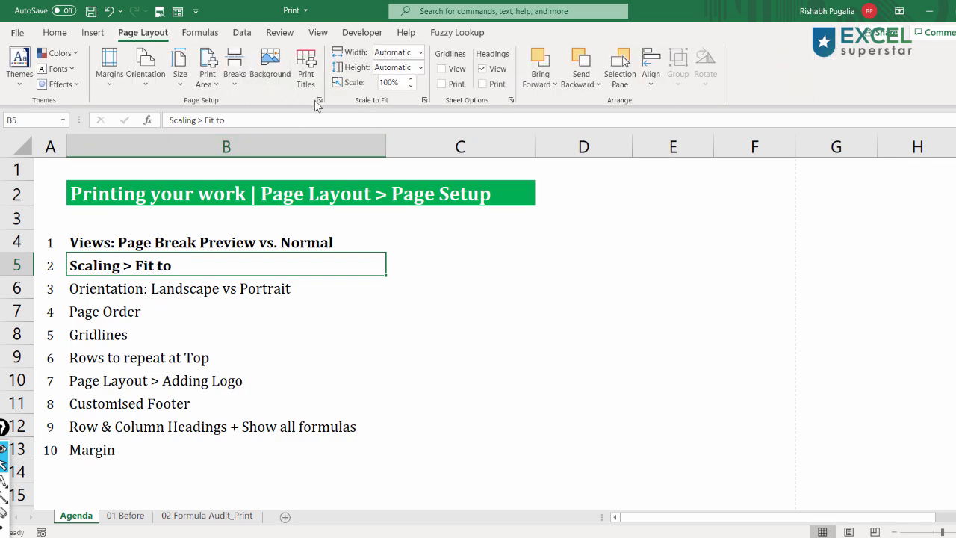
left_click(321, 98)
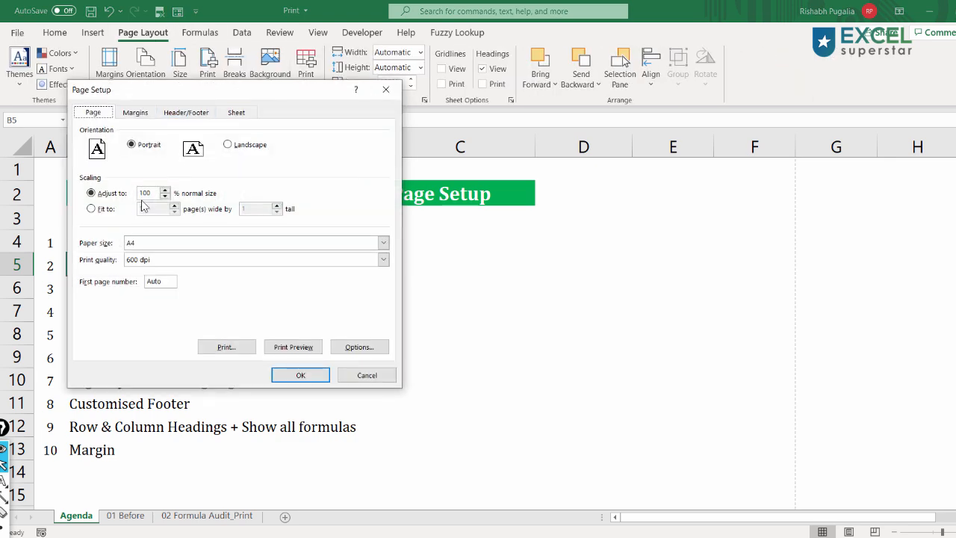
left_click(98, 211)
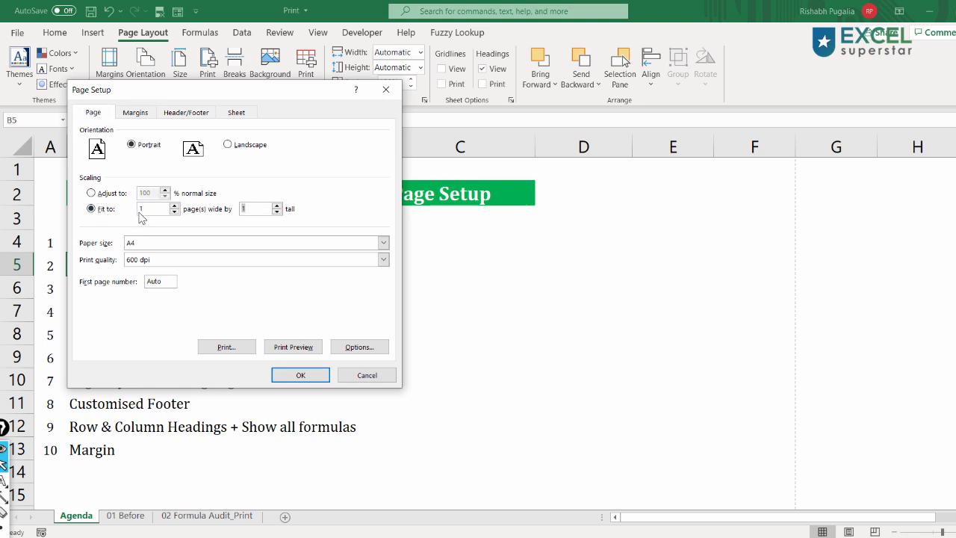
double_click(251, 208)
left_click(367, 375)
- Bold the agenda items Orientation, Gridlines, Rows to repeat at Top and Customised Footer
left_click(130, 284)
key("ctrl+b")
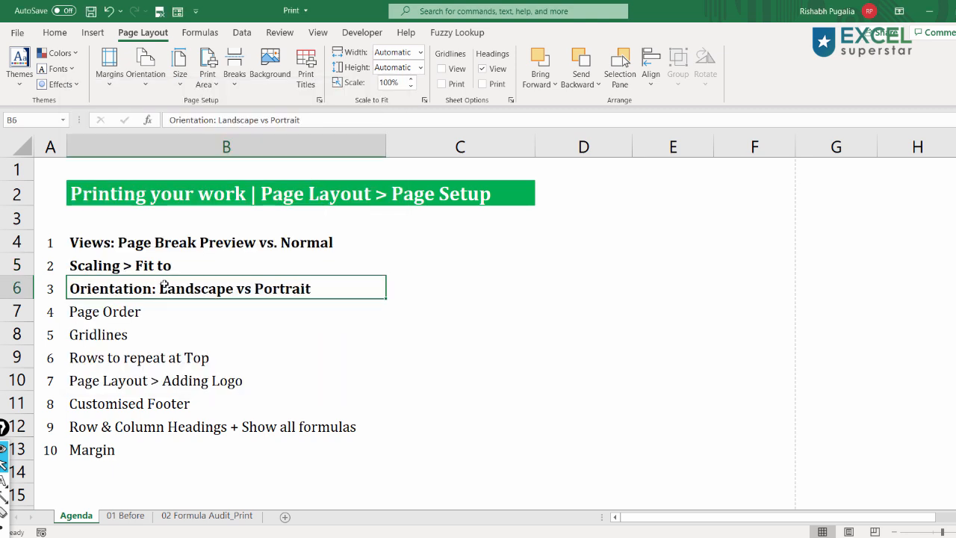
left_click(138, 339)
key("ctrl+b")
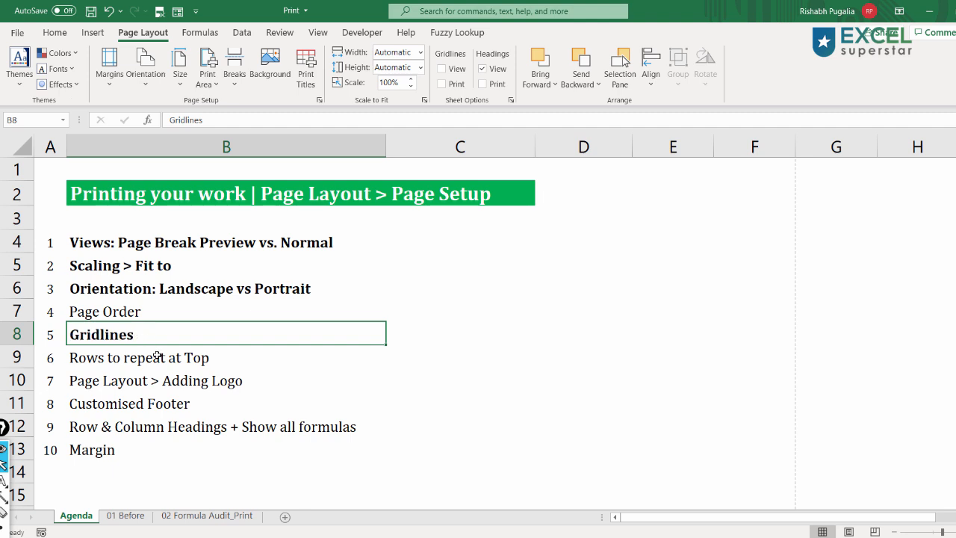
left_click(158, 357)
key("ctrl+b")
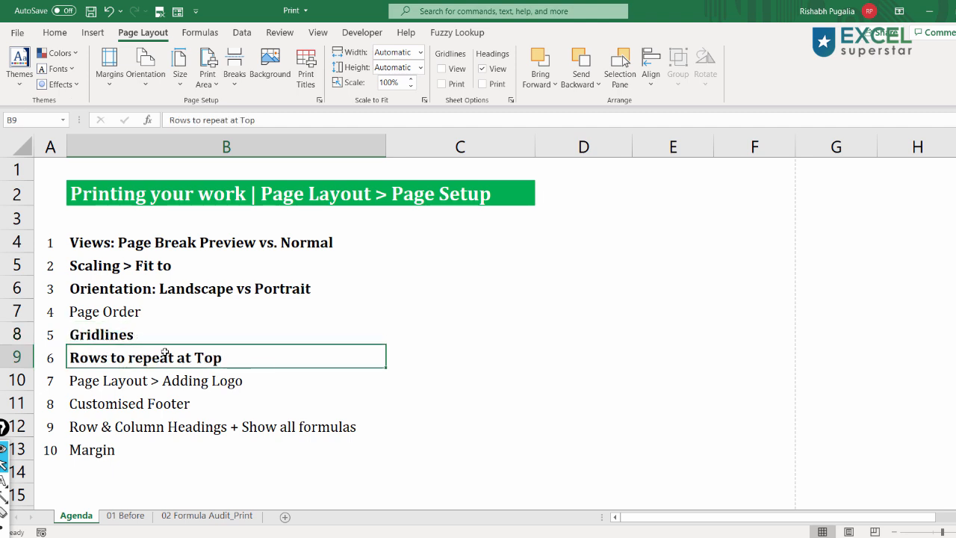
left_click(151, 399)
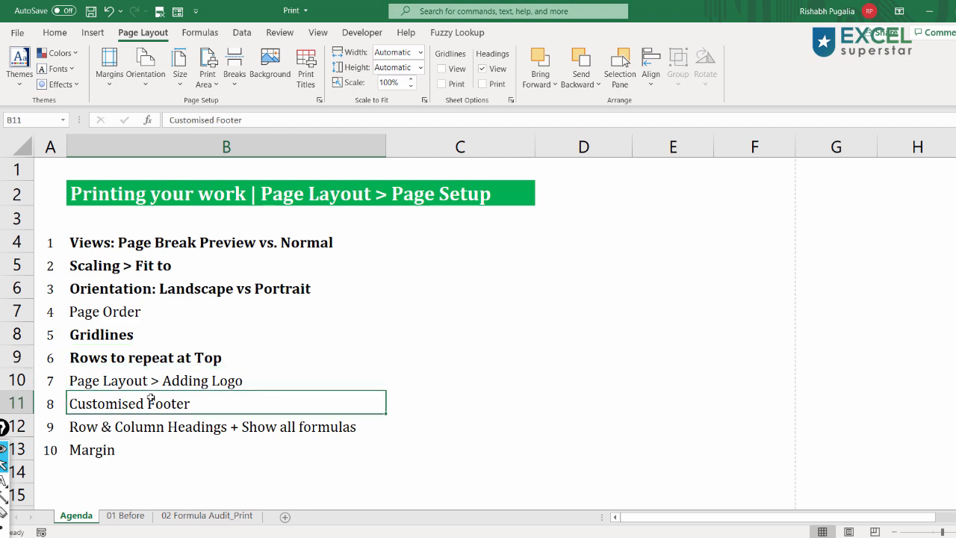
key("ctrl+b")
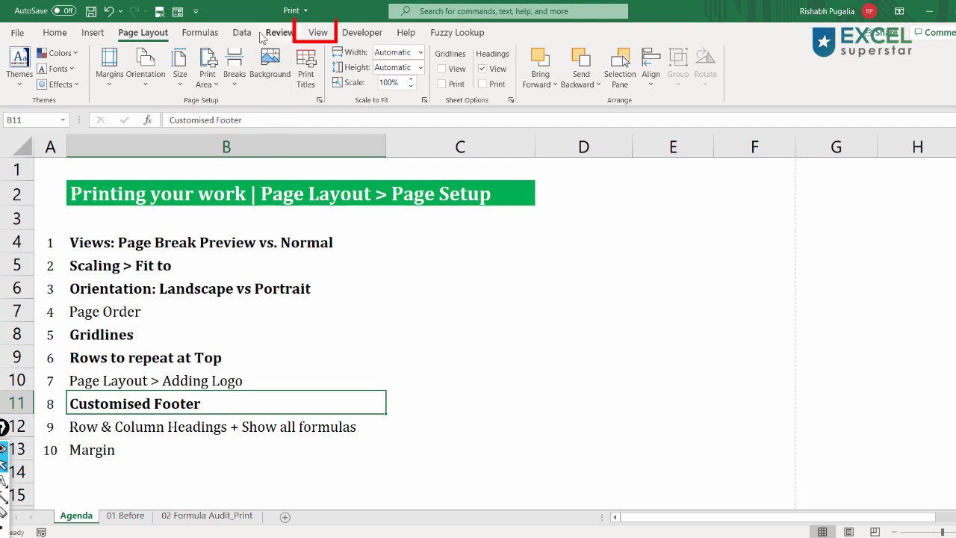
- Switch the Agenda sheet and the 01 Before sheet to Page Layout view
left_click(316, 32)
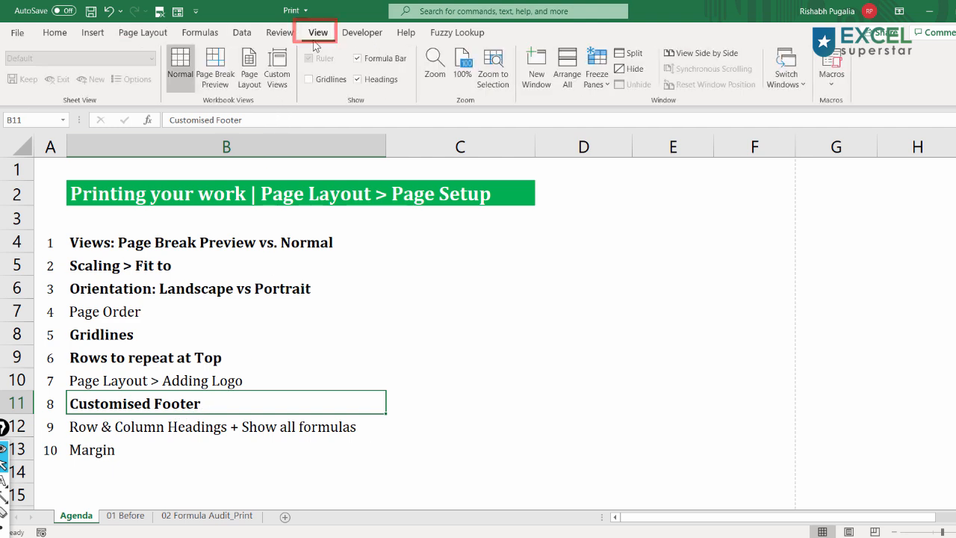
left_click(251, 86)
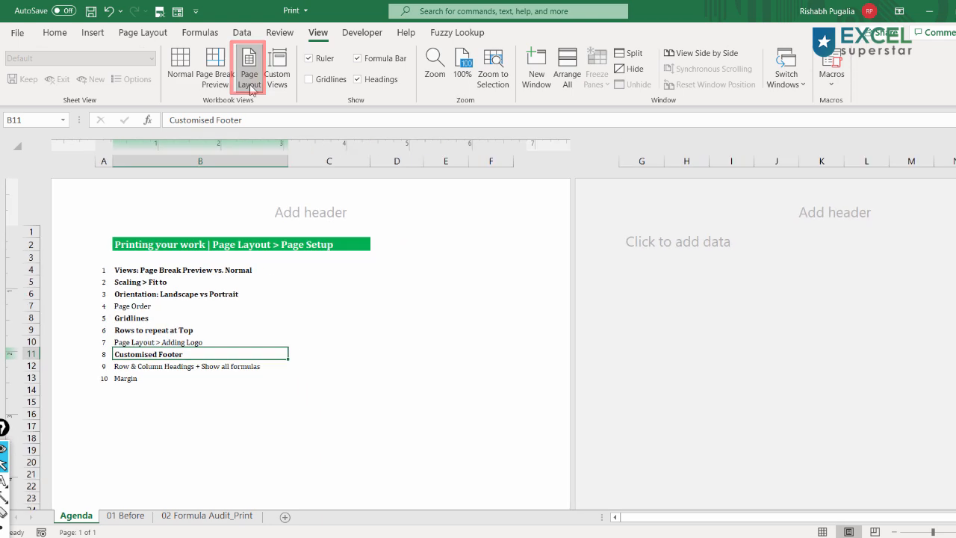
left_click(125, 516)
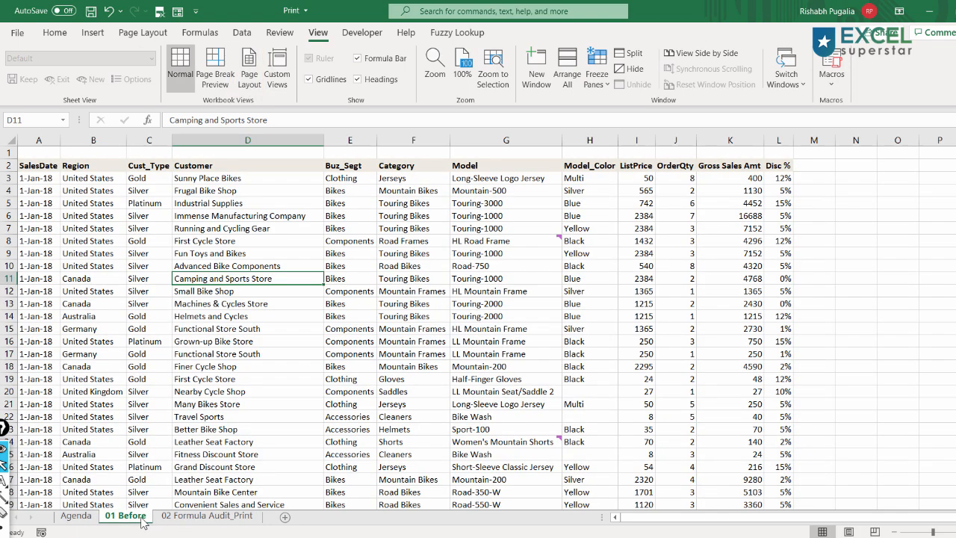
left_click(250, 71)
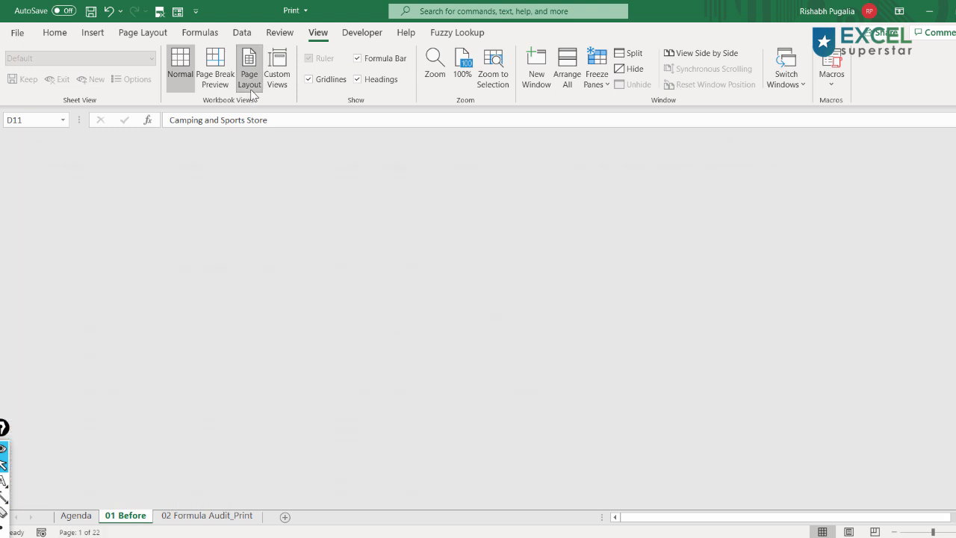
- Insert the Excel logo picture found through Bing image search into the left section of the 01 Before sheet's header
left_click(224, 217)
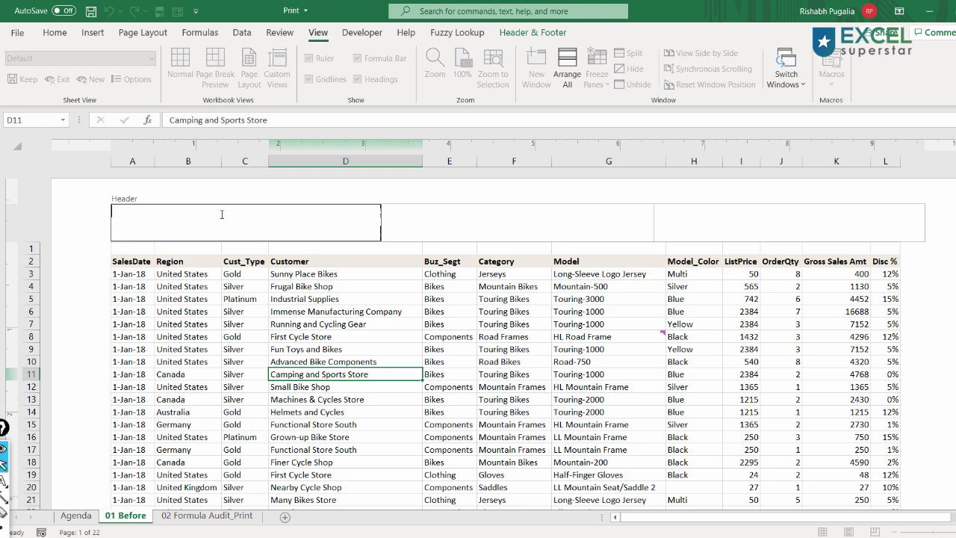
left_click(188, 312)
left_click(169, 210)
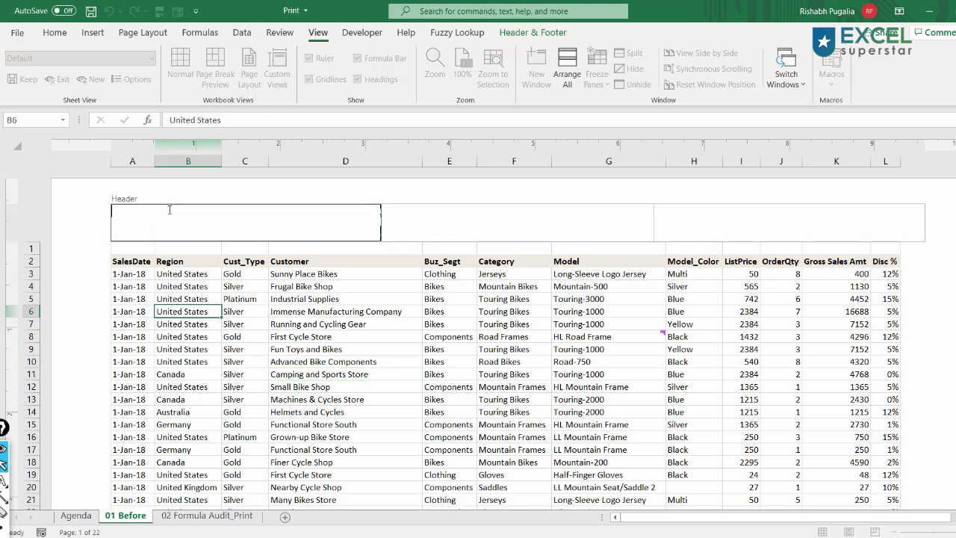
left_click(523, 33)
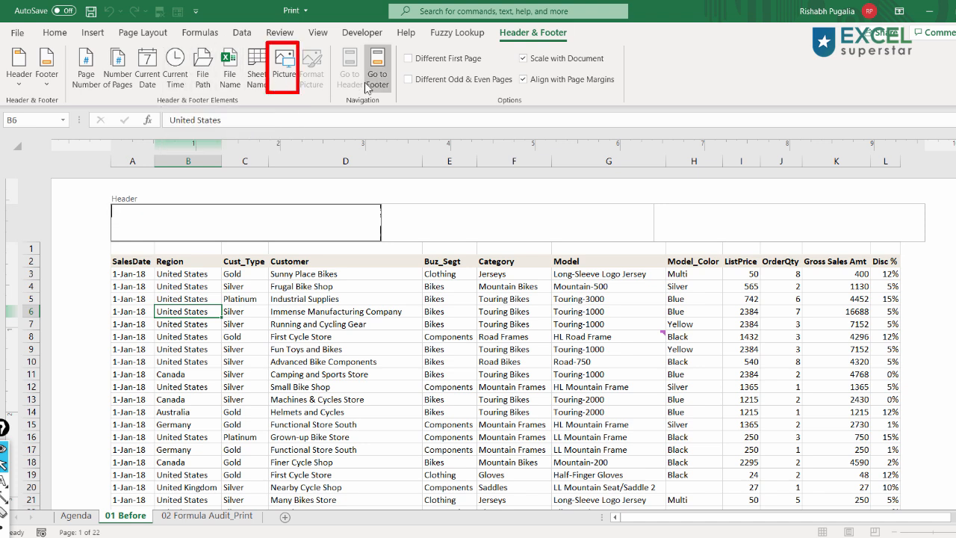
left_click(287, 67)
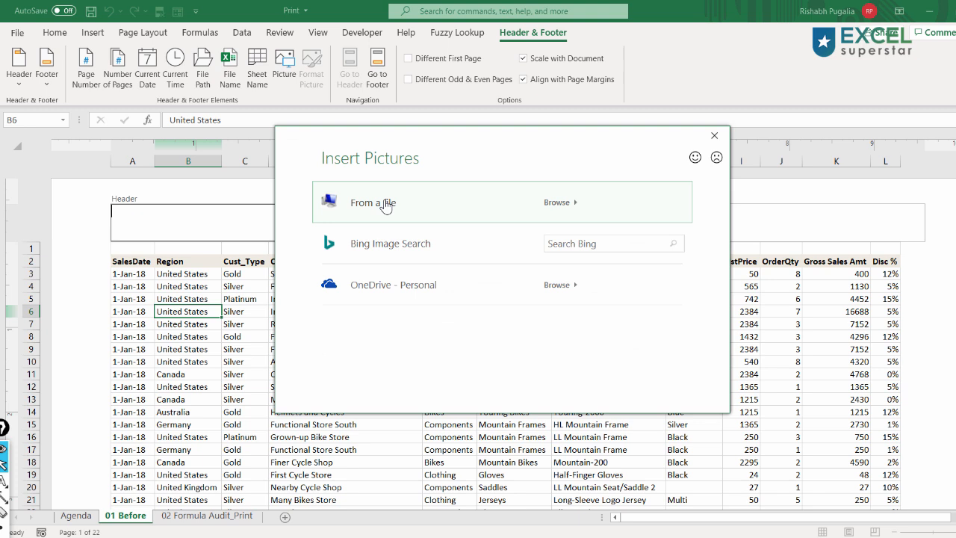
left_click(569, 243)
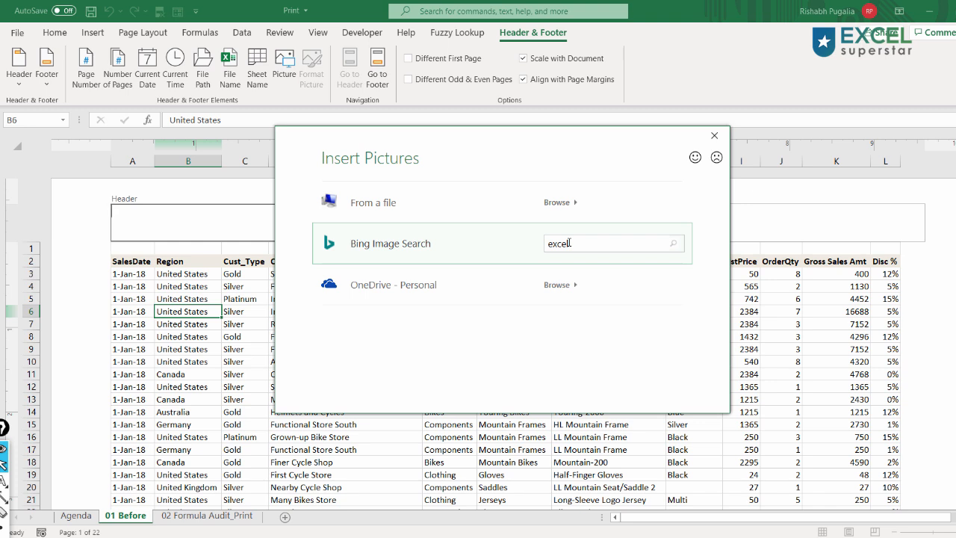
key("Return")
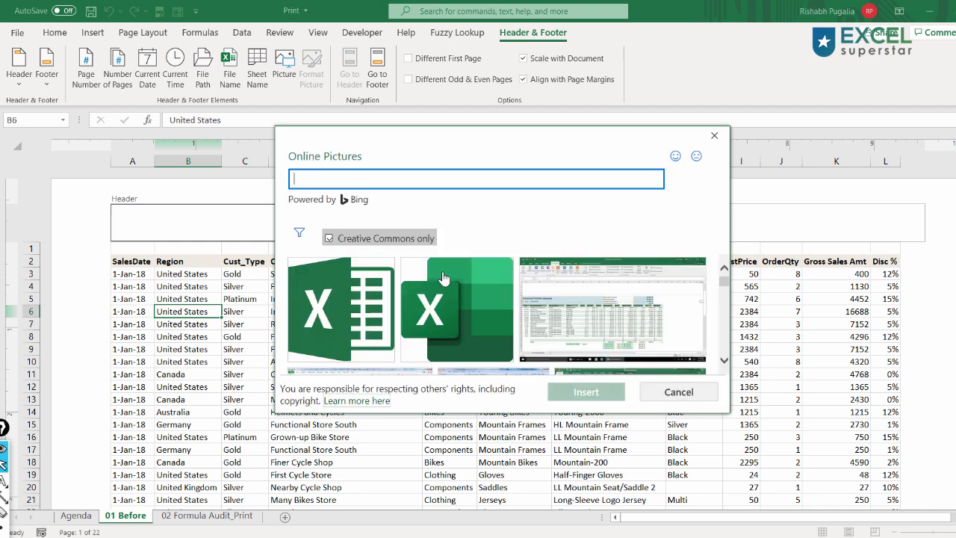
left_click(351, 323)
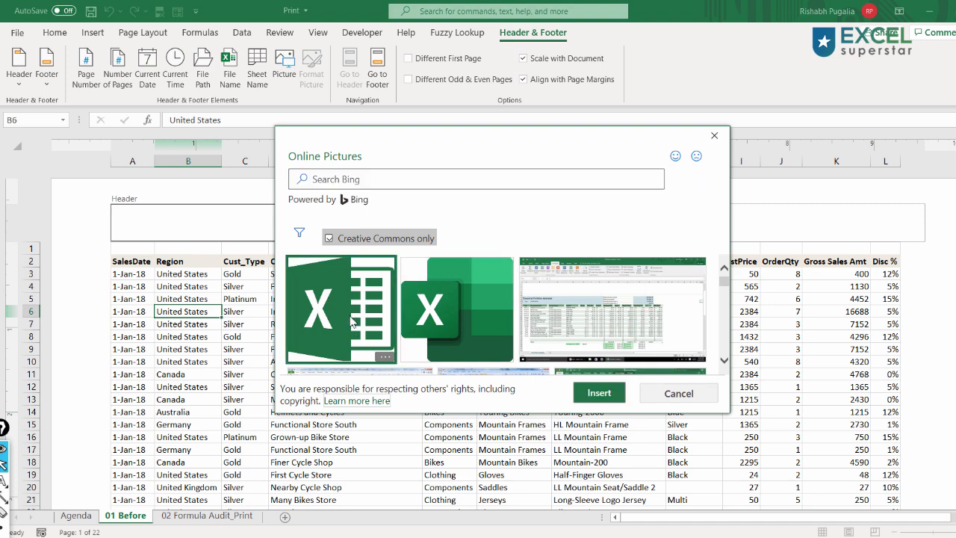
left_click(599, 393)
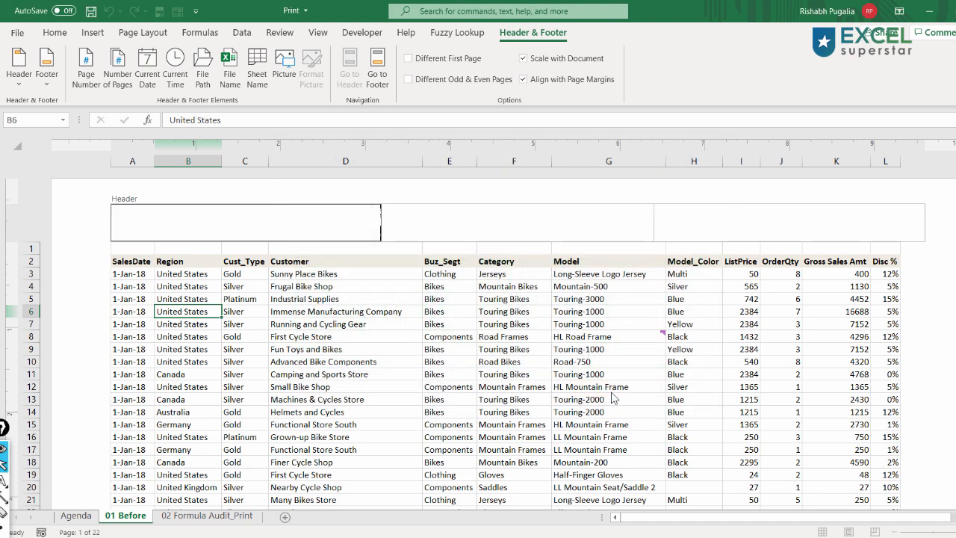
left_click(340, 343)
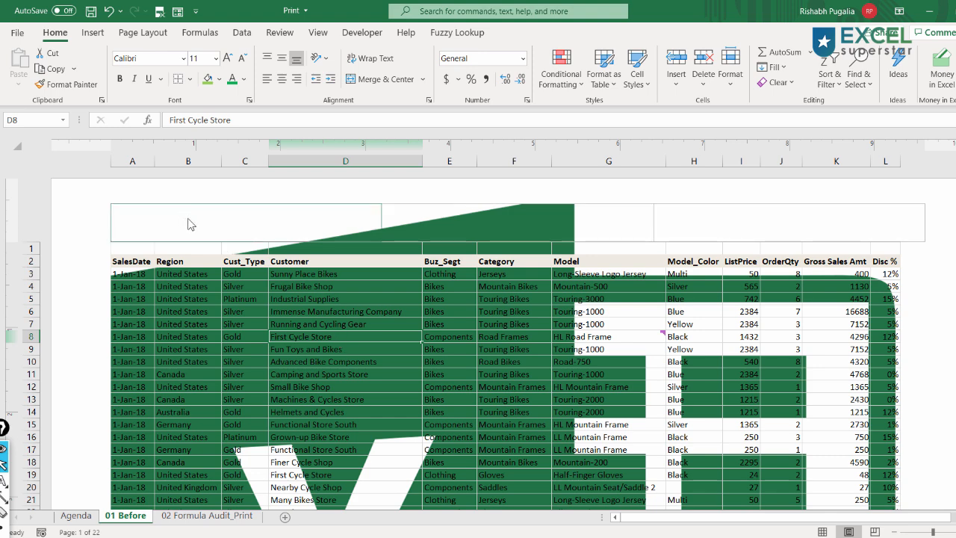
- Scale the header logo picture to 10% of its original size
left_click(146, 223)
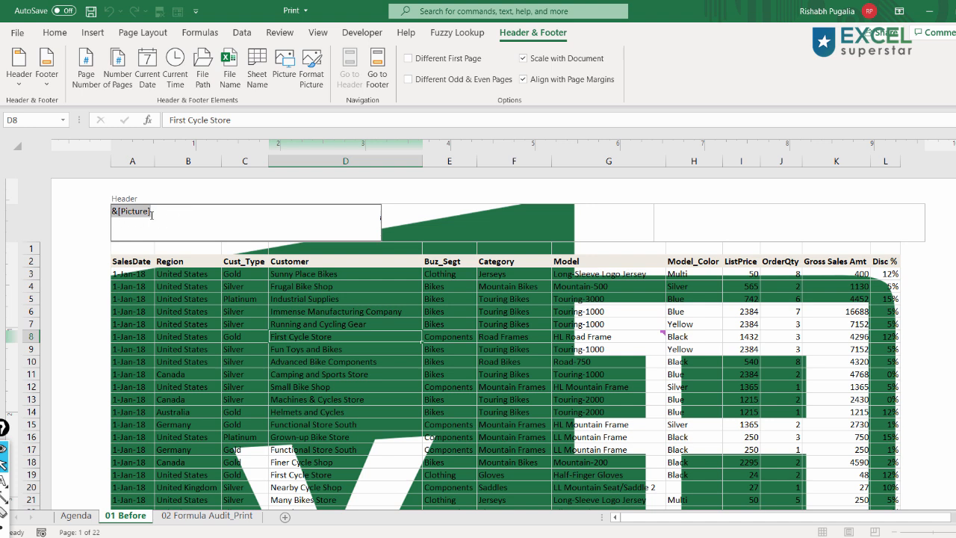
left_click_drag(160, 215, 302, 88)
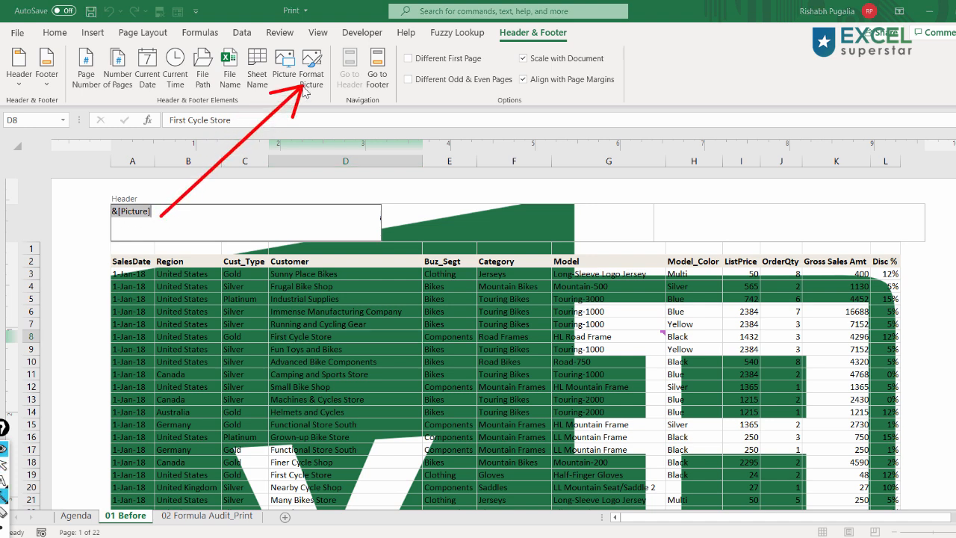
key("ctrl+shift+7")
key("ctrl+shift+2")
left_click(321, 83)
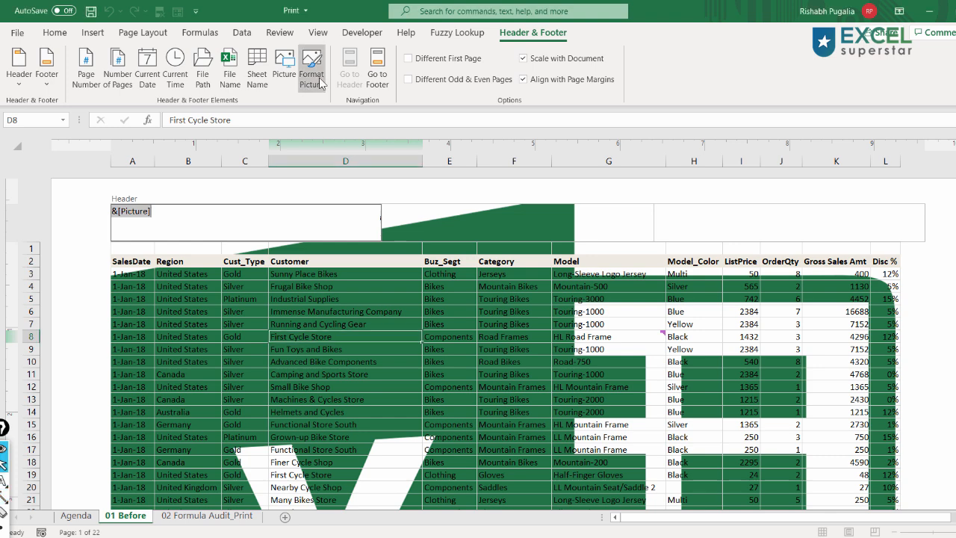
left_click_drag(156, 100, 429, 135)
left_click_drag(430, 238, 381, 229)
type("10")
left_click(586, 239)
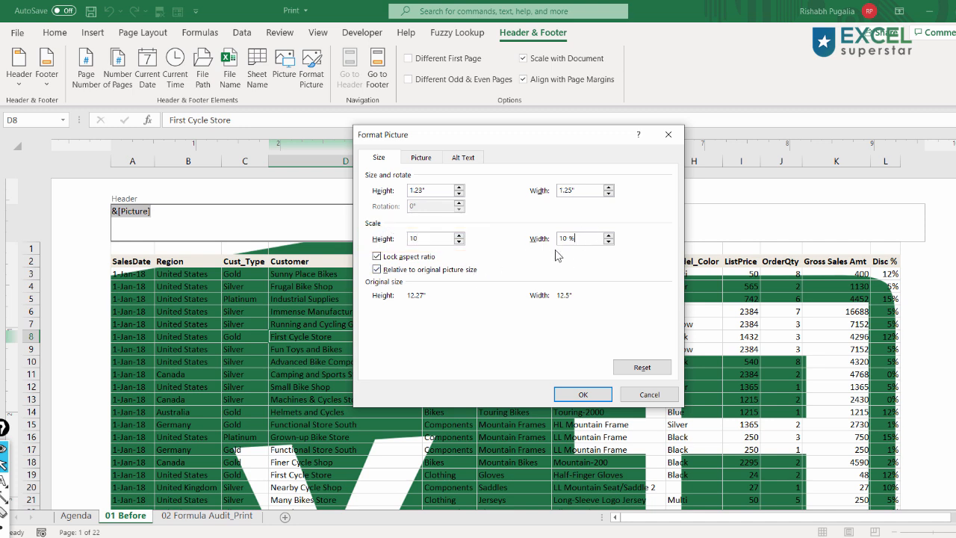
left_click(583, 394)
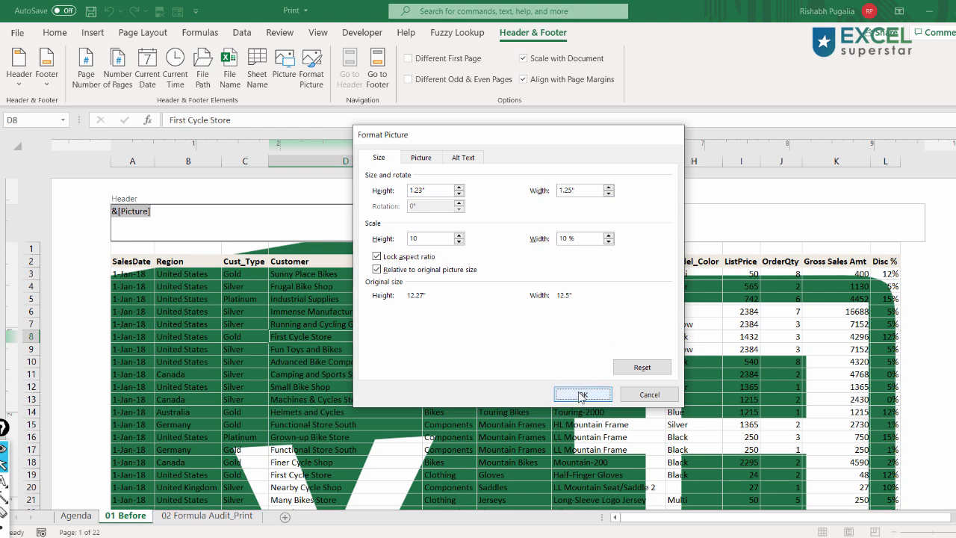
left_click(215, 299)
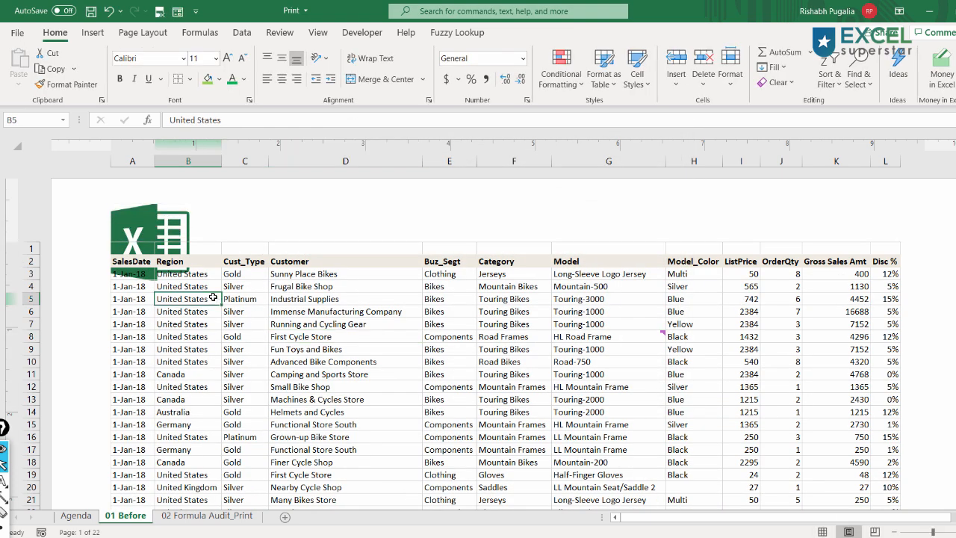
- Rescale the header logo picture to 5% of its original size
left_click(151, 231)
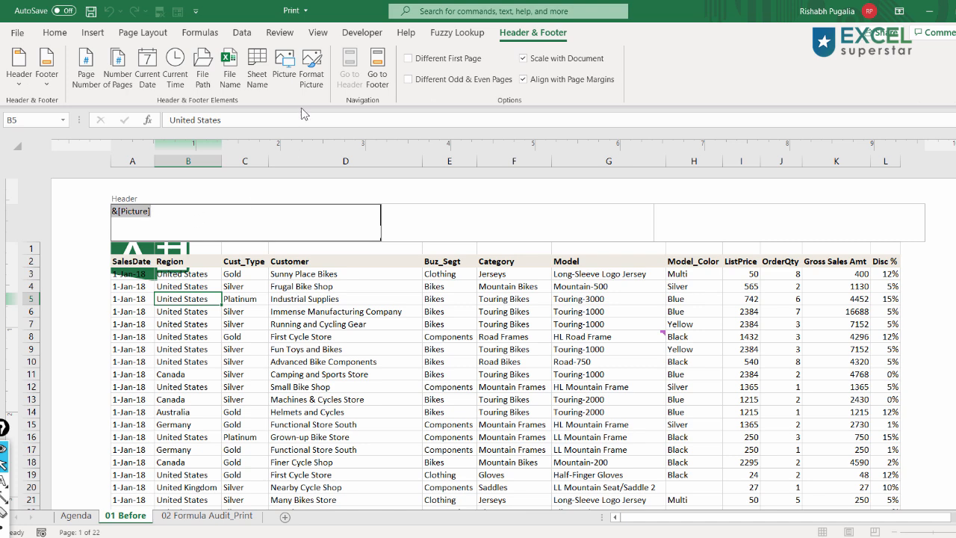
left_click(318, 77)
left_click_drag(431, 237, 362, 226)
type("5")
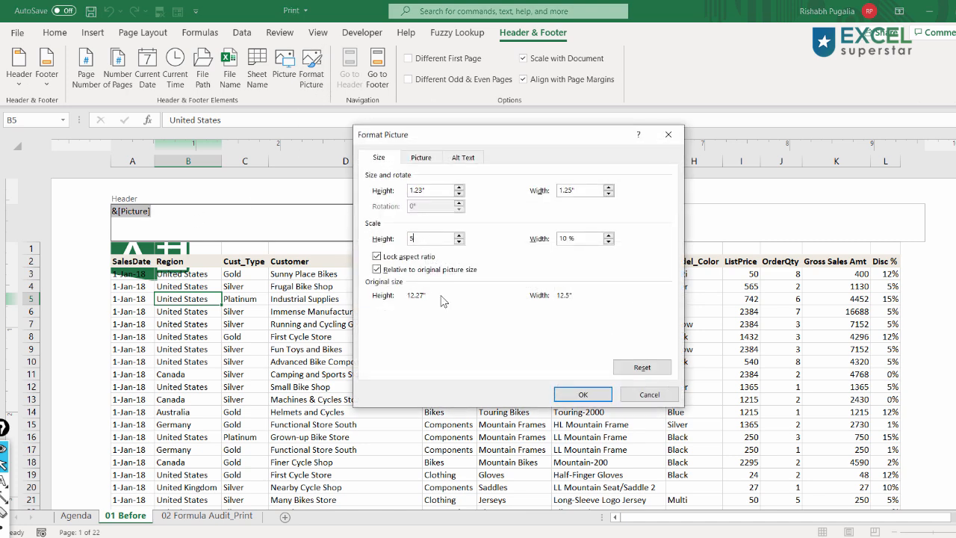
left_click(583, 394)
left_click(173, 260)
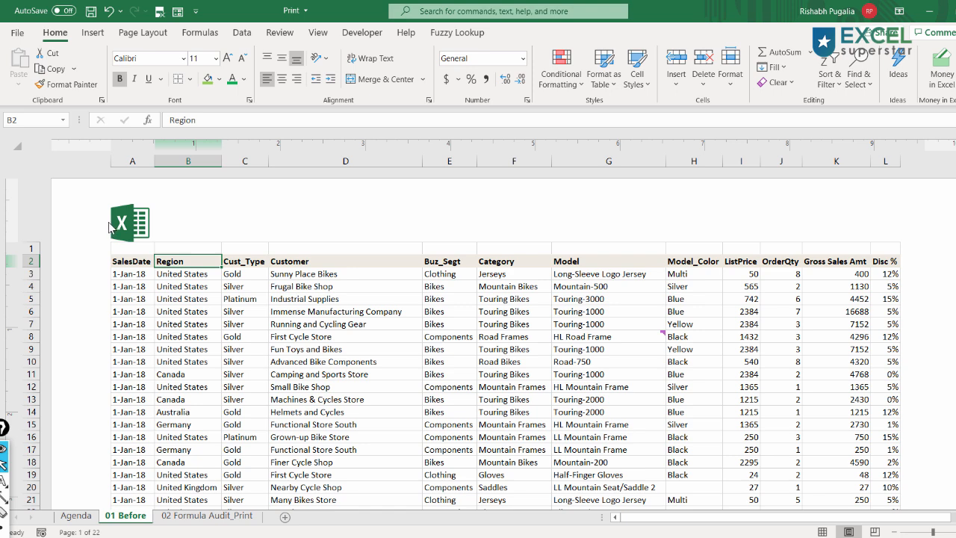
- Switch the Agenda sheet back to Normal view and bold the agenda item Page Layout > Adding Logo
key("ctrl+Page_Up")
left_click(317, 33)
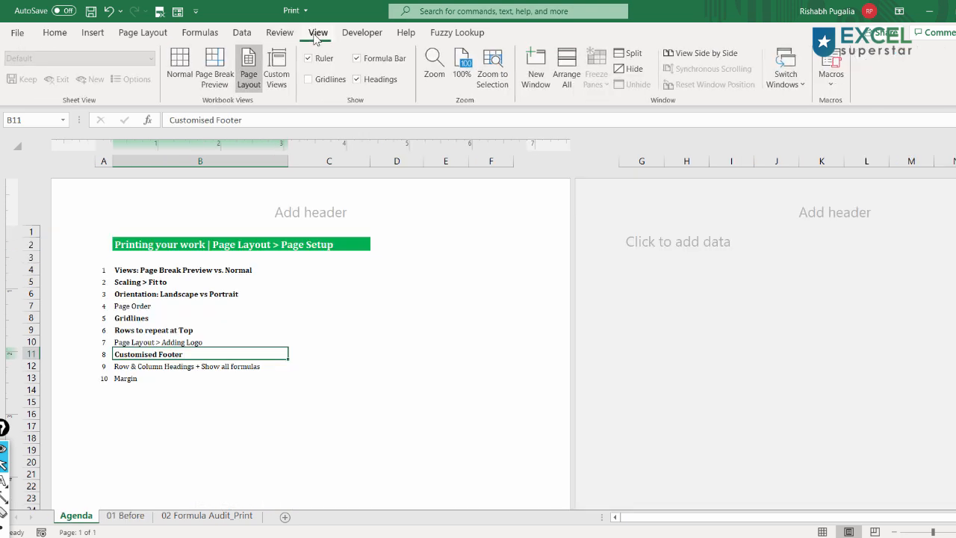
left_click(179, 71)
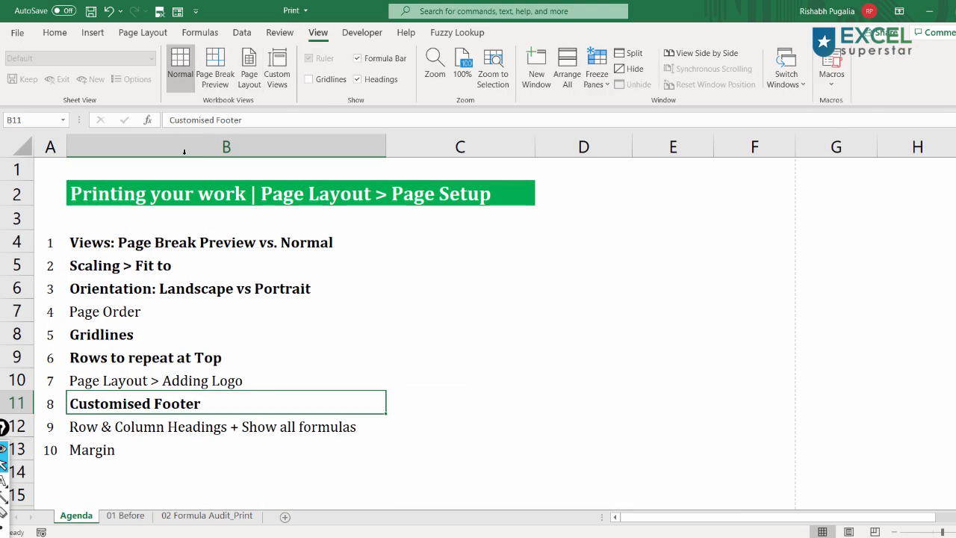
left_click(197, 379)
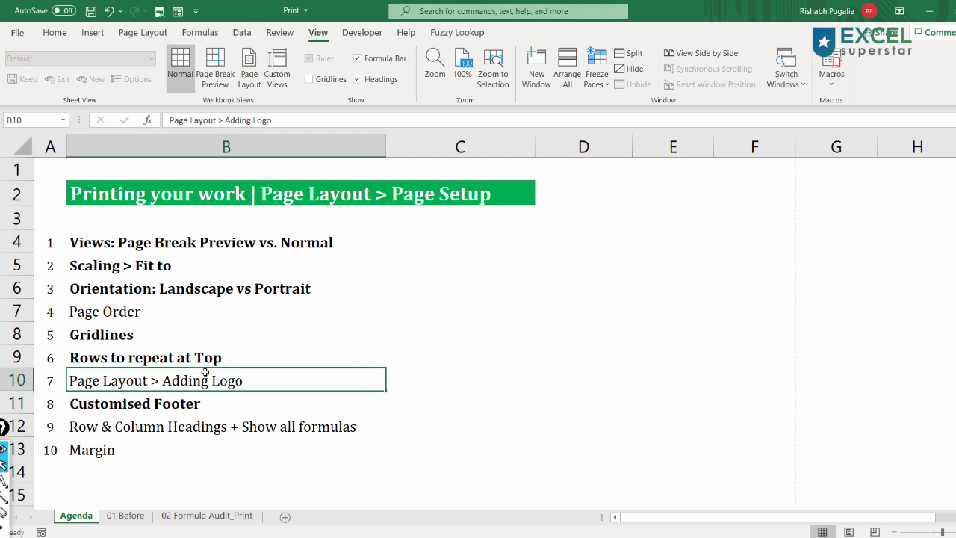
key("ctrl+b")
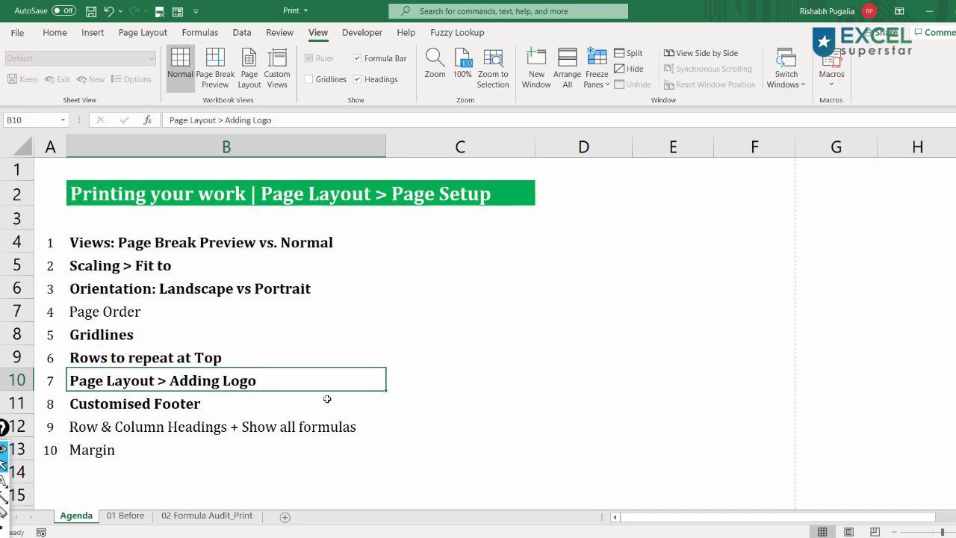
- Switch the 01 Before sheet to Page Break Preview
left_click(125, 515)
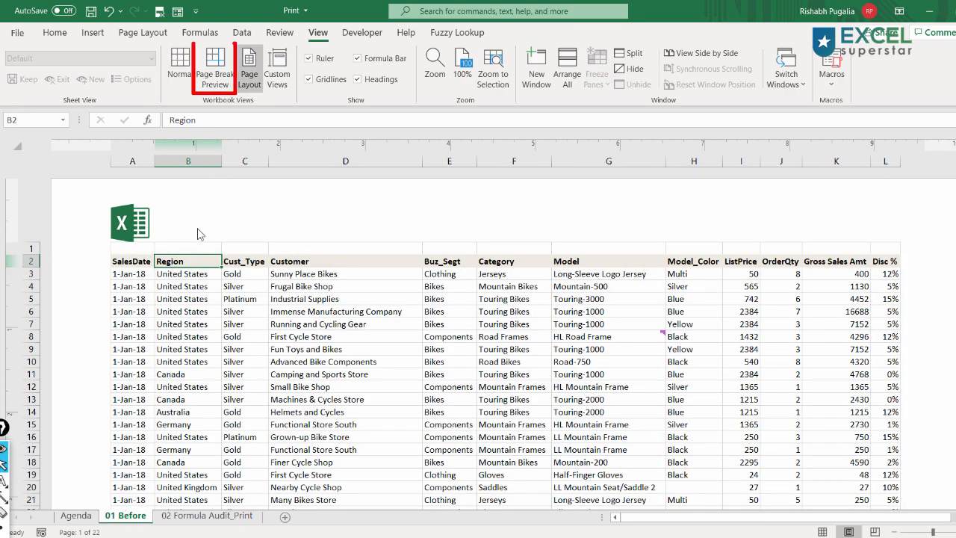
left_click(211, 78)
scroll(322, 313, "down", 8)
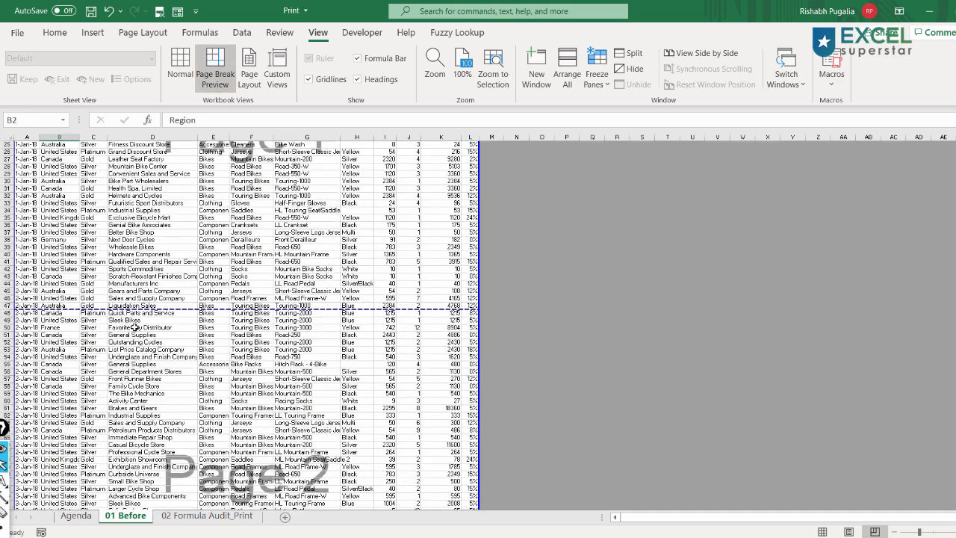
scroll(142, 331, "down", 3)
- In Page Setup from the print screen, set the scaling to fit 2 pages wide by 30 tall
key("ctrl+p")
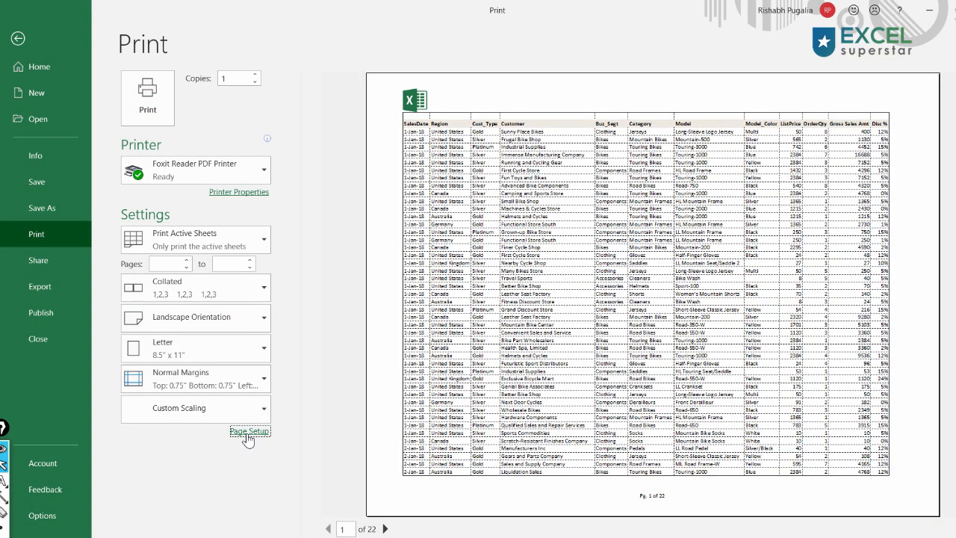
left_click(247, 434)
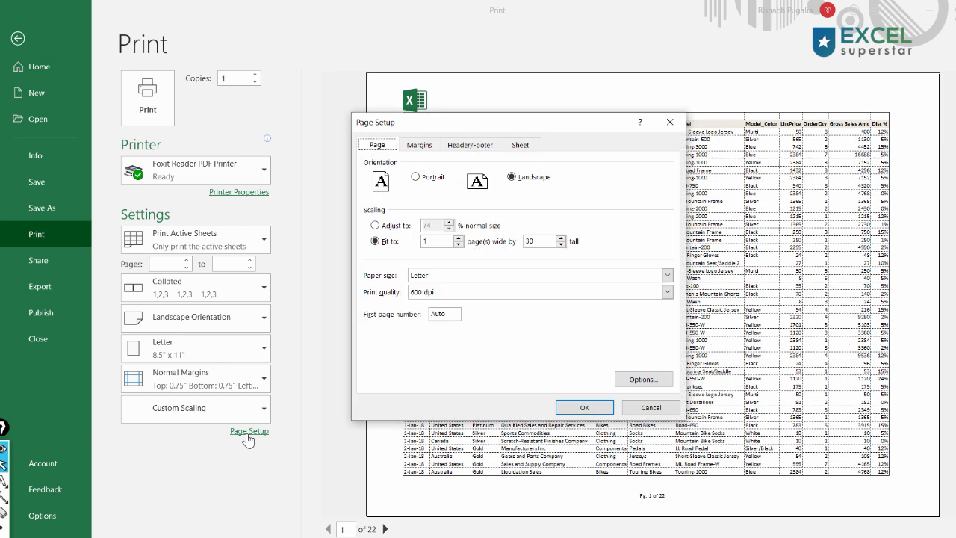
left_click_drag(432, 242, 407, 241)
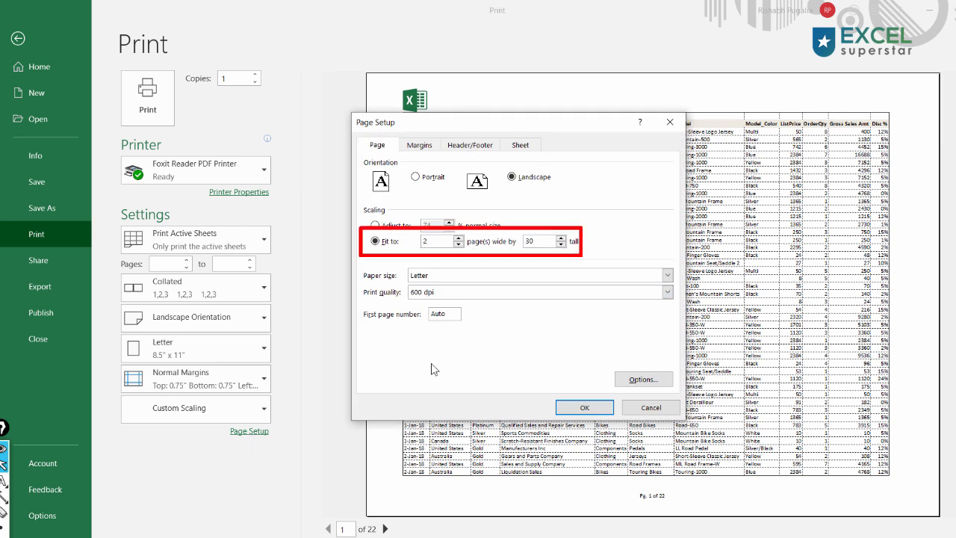
left_click(584, 407)
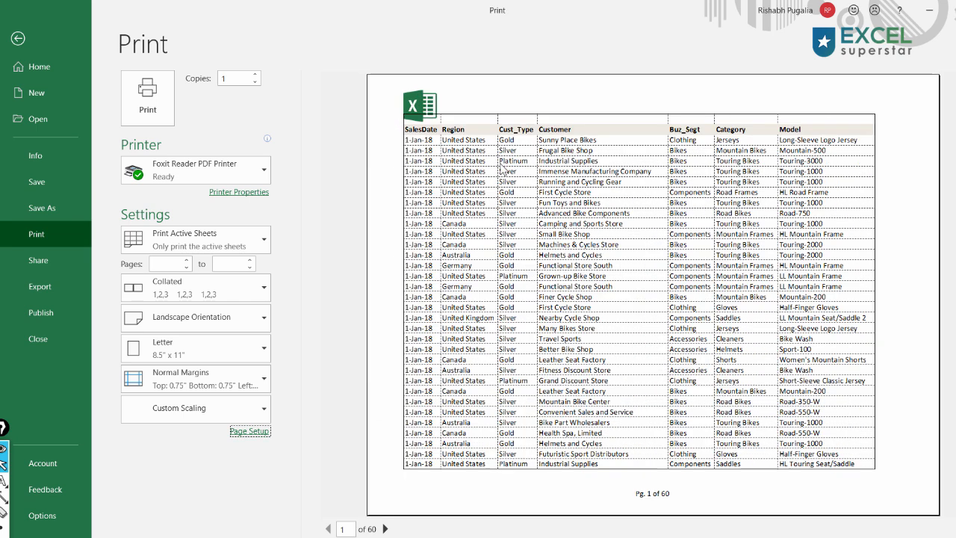
key("ctrl+shift+3")
mouse_move(385, 116)
left_mouse_down()
mouse_move(419, 131)
mouse_move(896, 150)
left_mouse_up()
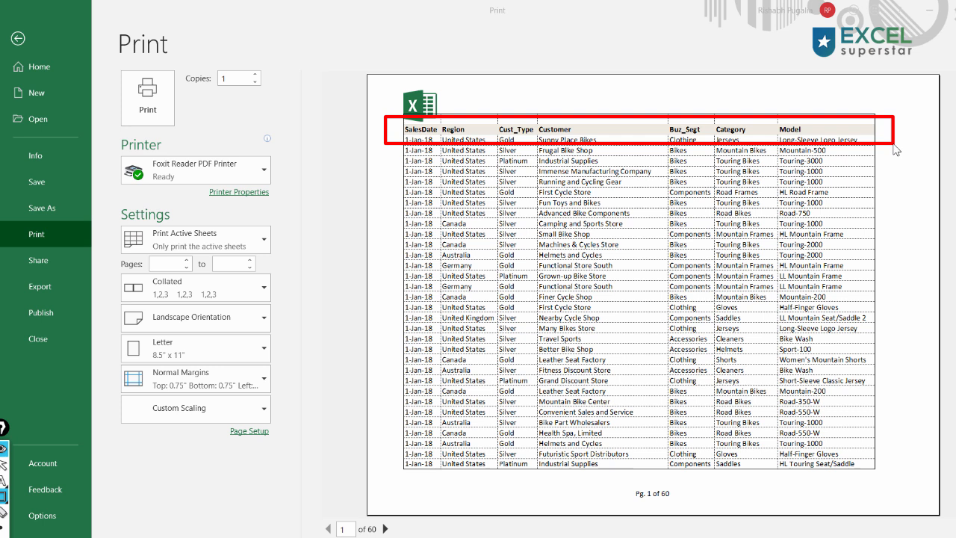
key("ctrl+shift+7")
key("ctrl+shift+2")
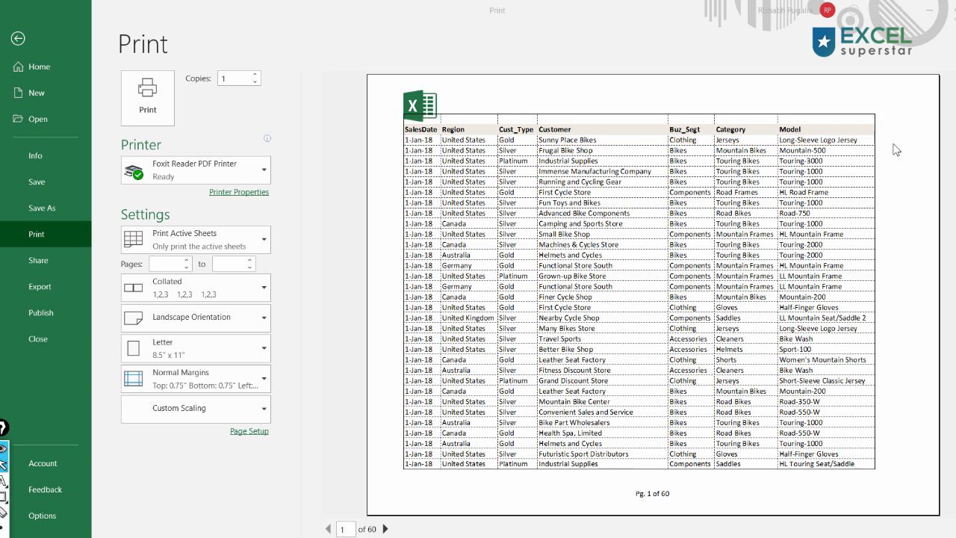
- Leave the print screen and review the new page breaks and header row in Page Break Preview
key("Escape")
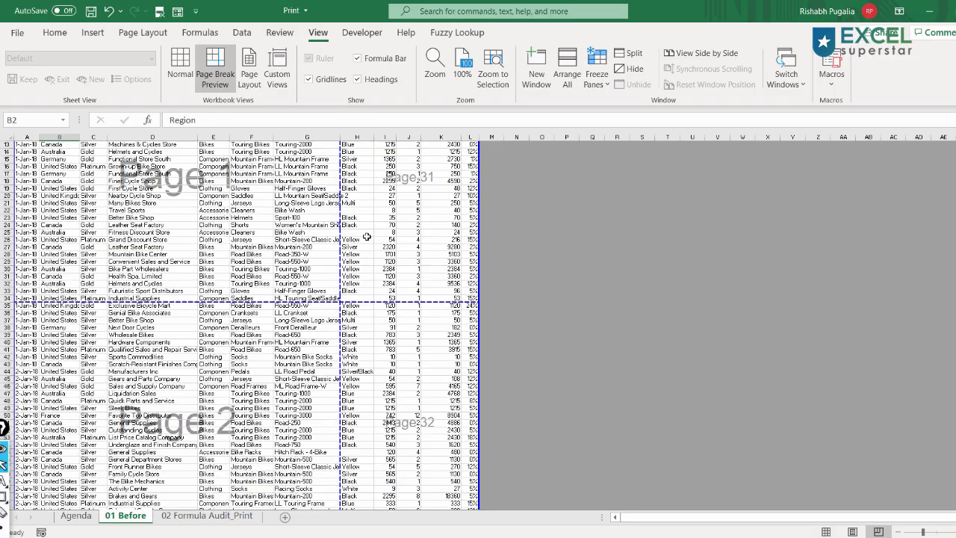
scroll(360, 300, "down", 7)
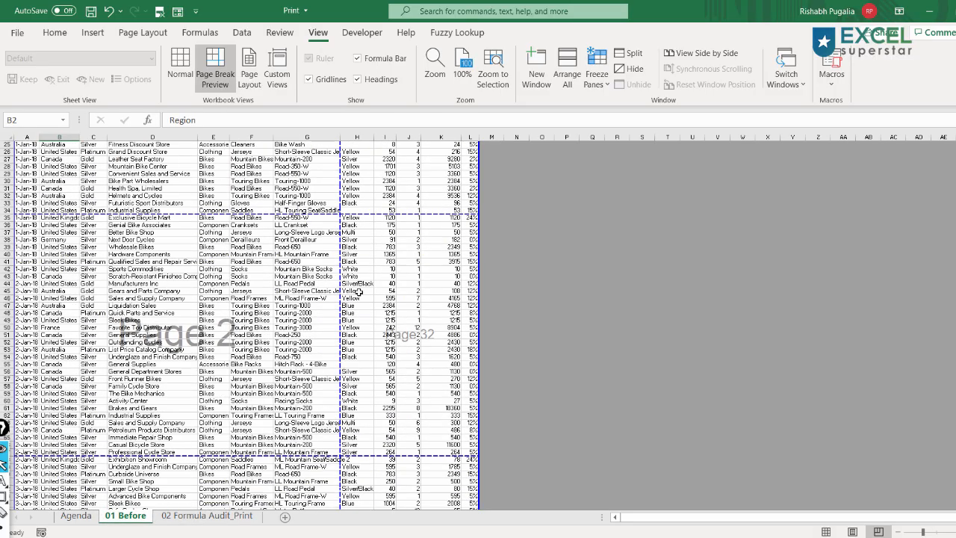
scroll(393, 320, "up", 11)
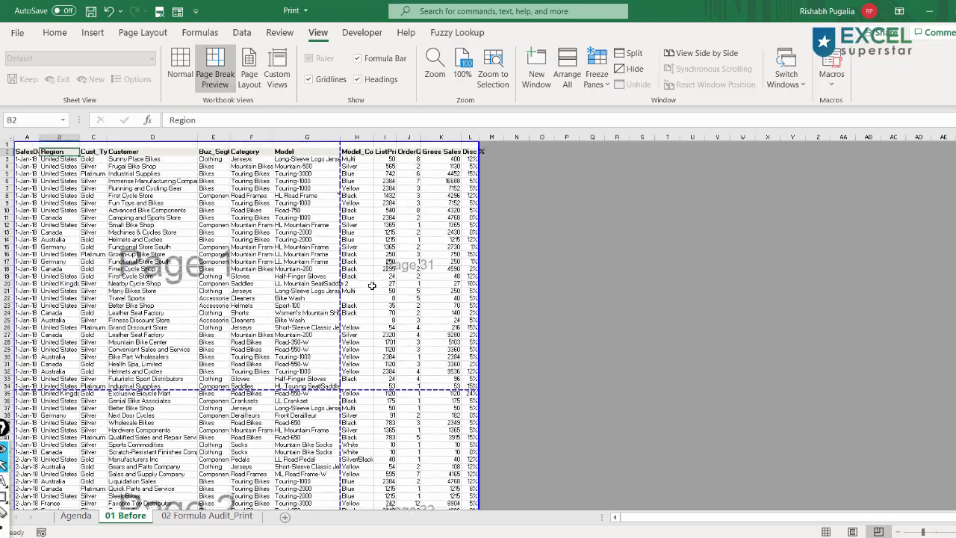
scroll(385, 281, "up", 4)
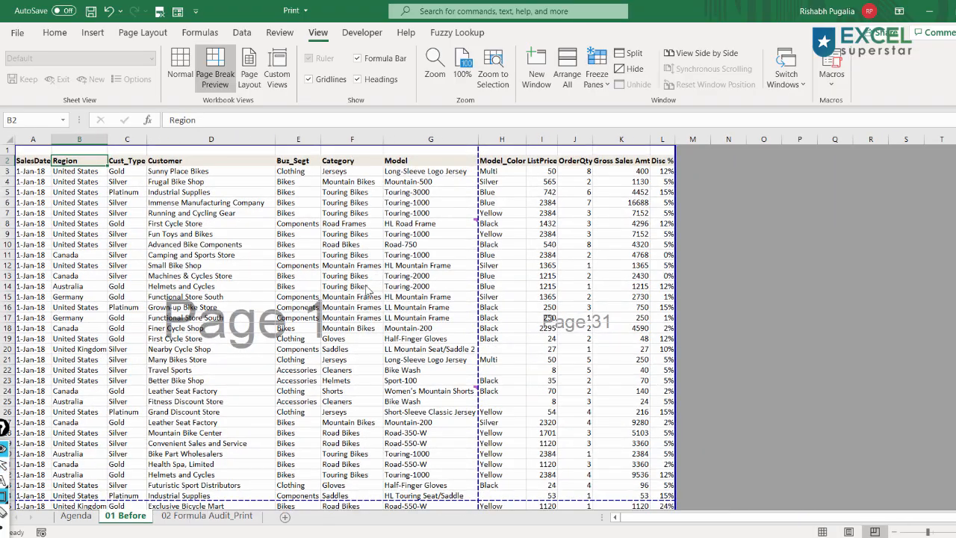
mouse_move(6, 152)
left_mouse_down()
mouse_move(111, 171)
mouse_move(679, 176)
left_mouse_up()
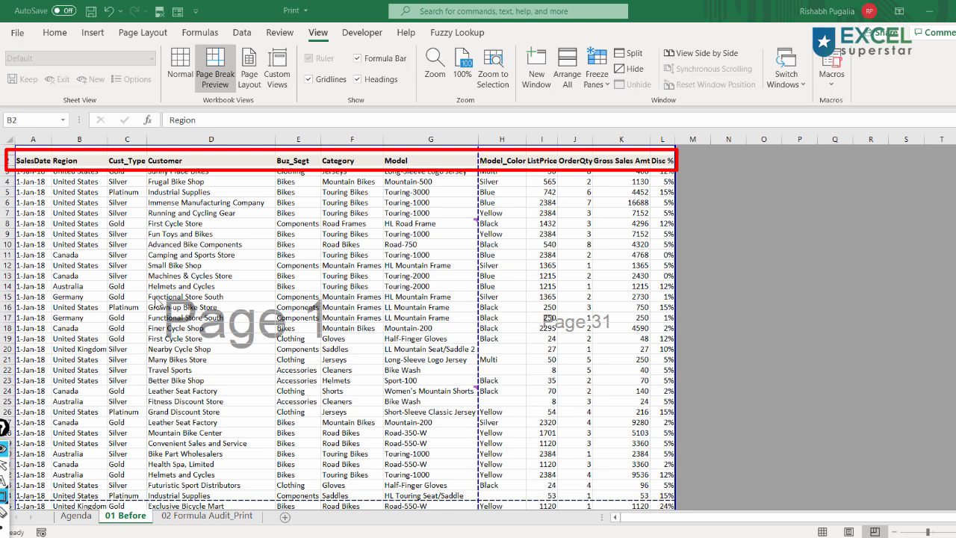
left_click_drag(152, 299, 336, 360)
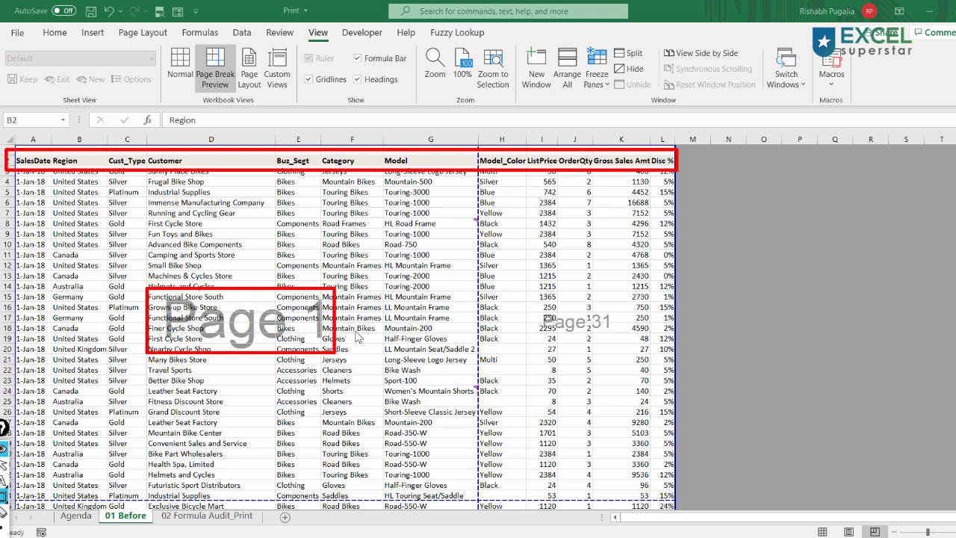
mouse_move(328, 317)
left_mouse_down()
mouse_move(494, 318)
mouse_move(632, 343)
left_mouse_up()
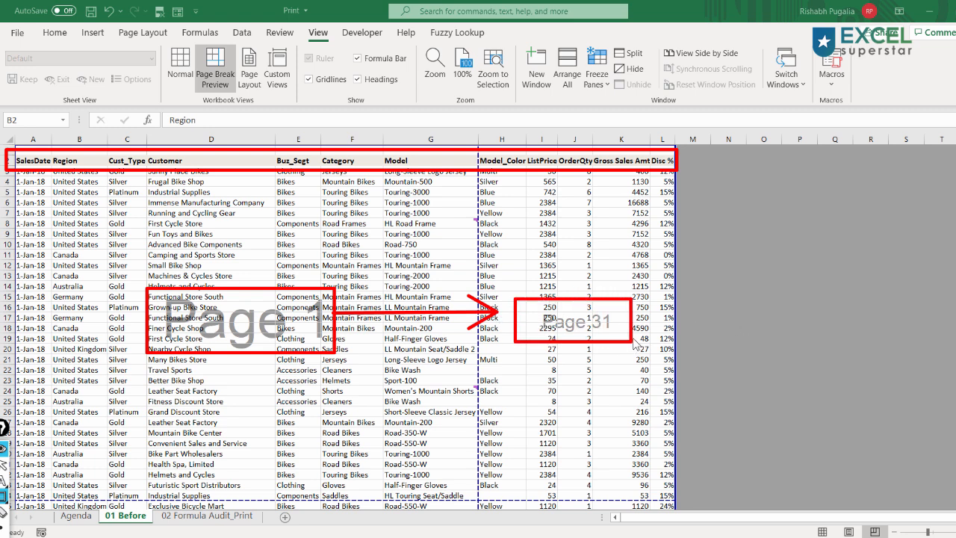
key("Escape")
key("ctrl+shift+a")
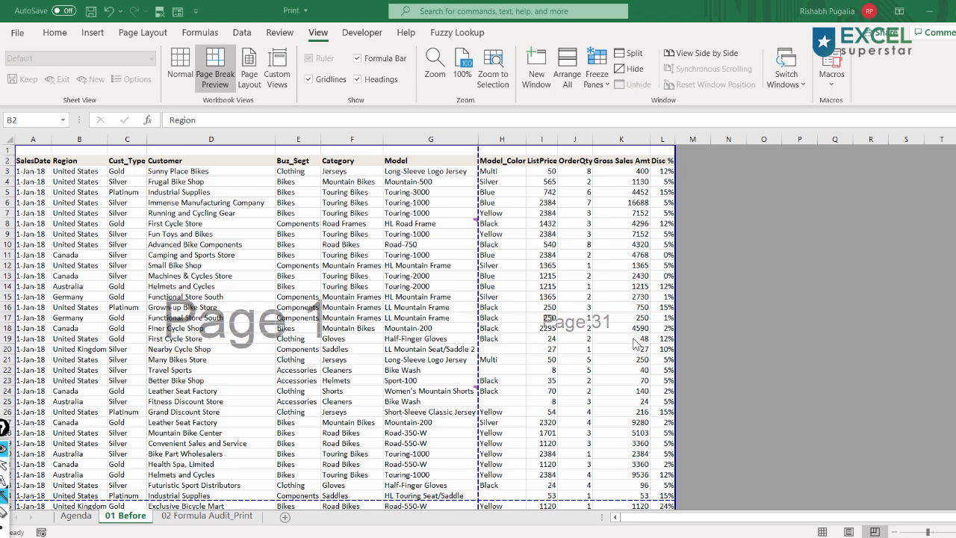
left_click_drag(262, 376, 265, 480)
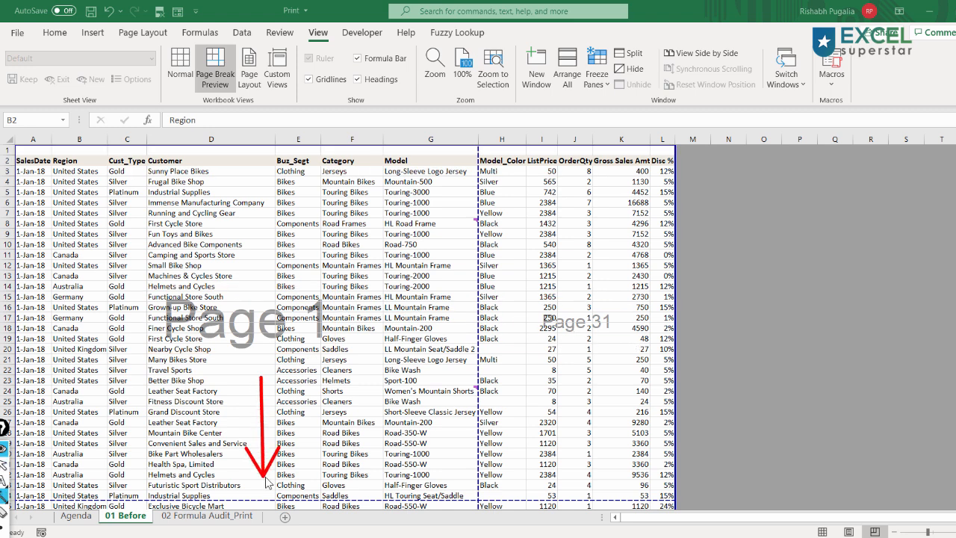
left_click_drag(337, 318, 564, 314)
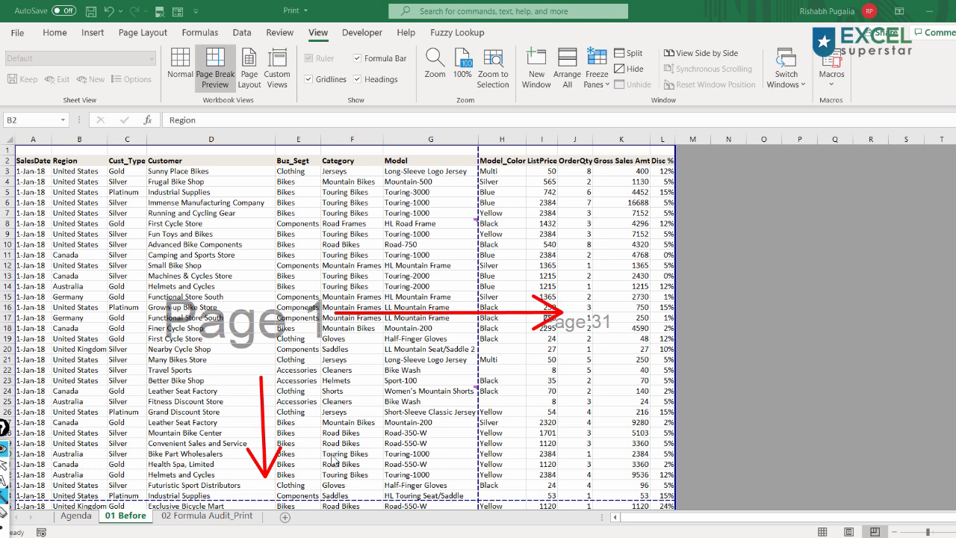
key("ctrl+shift+7")
key("ctrl+shift+2")
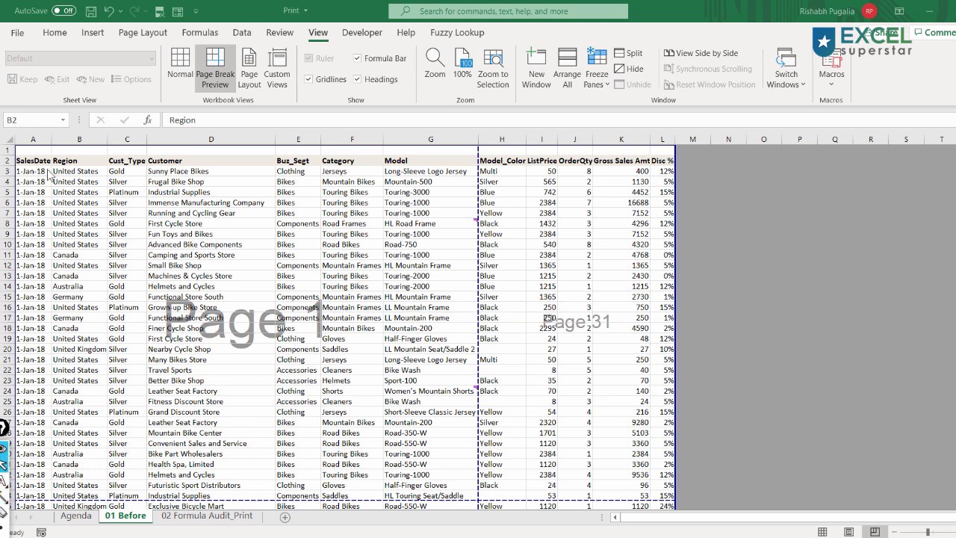
- In Page Setup, set the page order of the 01 Before sheet to Over, then down
mouse_move(108, 21)
left_mouse_down()
mouse_move(150, 45)
mouse_move(176, 46)
left_mouse_up()
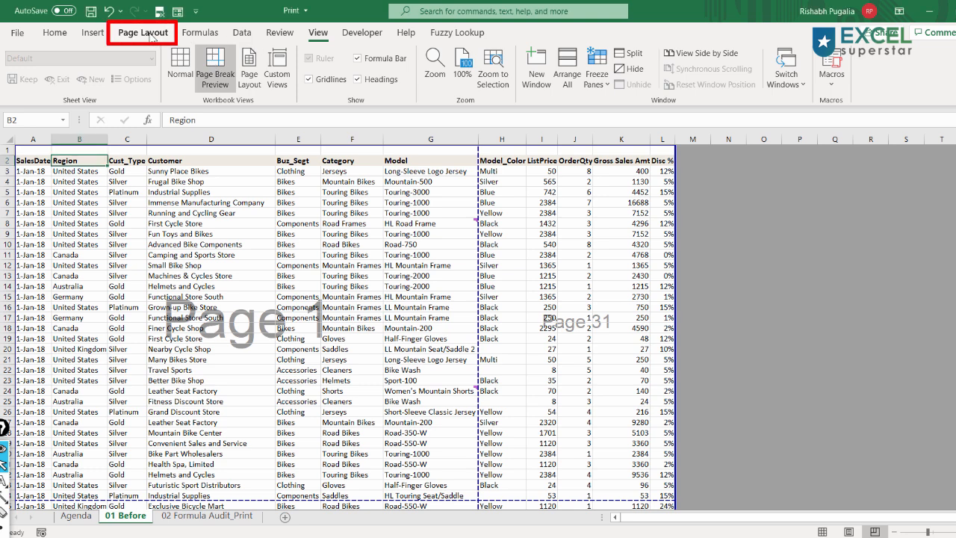
left_click(150, 33)
left_click(319, 100)
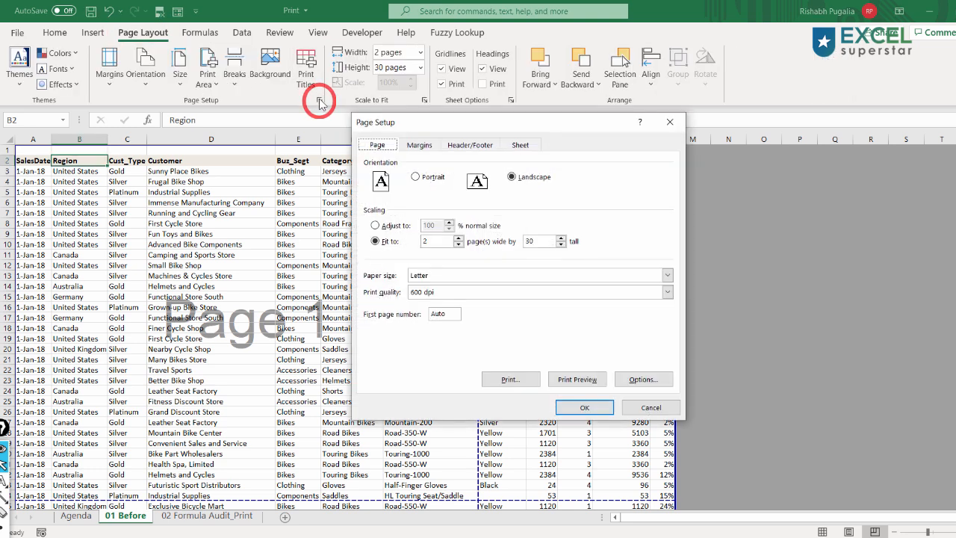
left_click(521, 147)
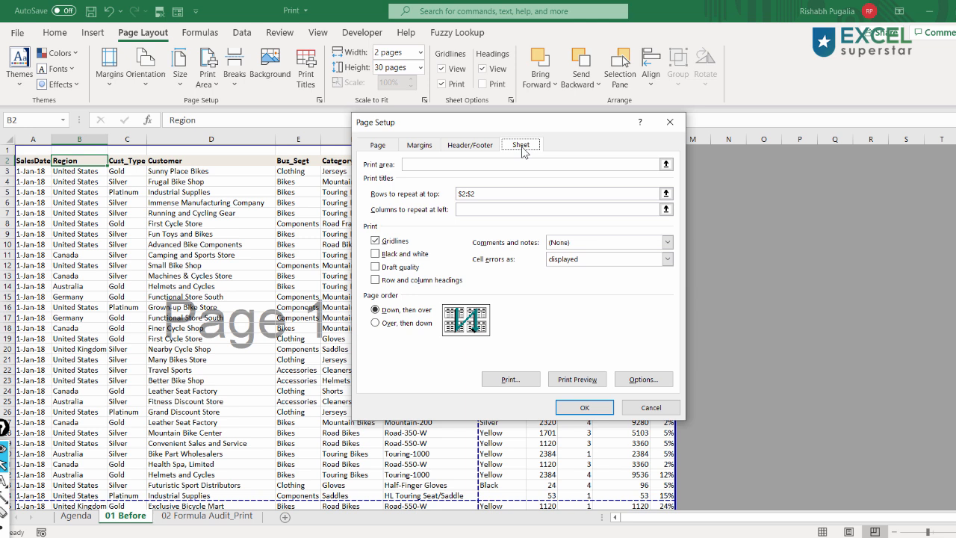
left_click(385, 324)
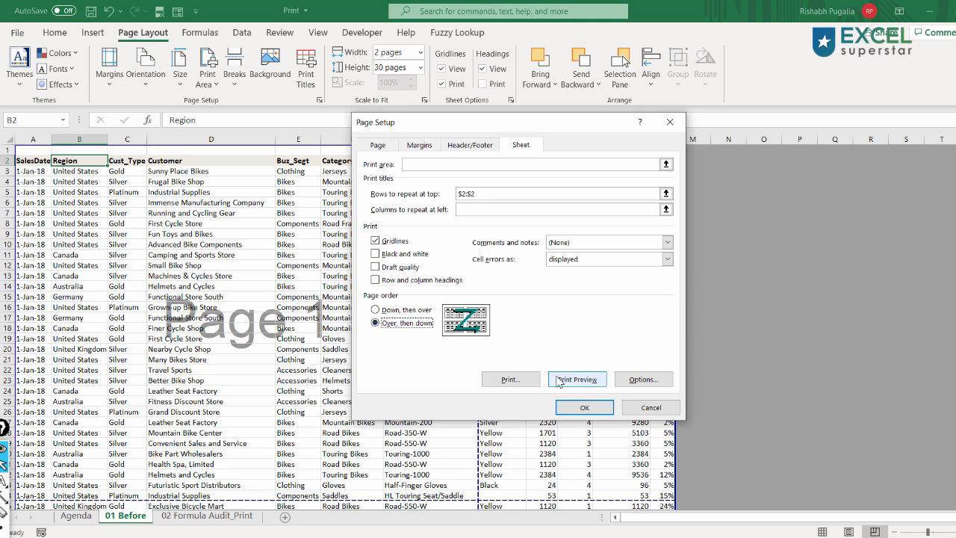
left_click(588, 410)
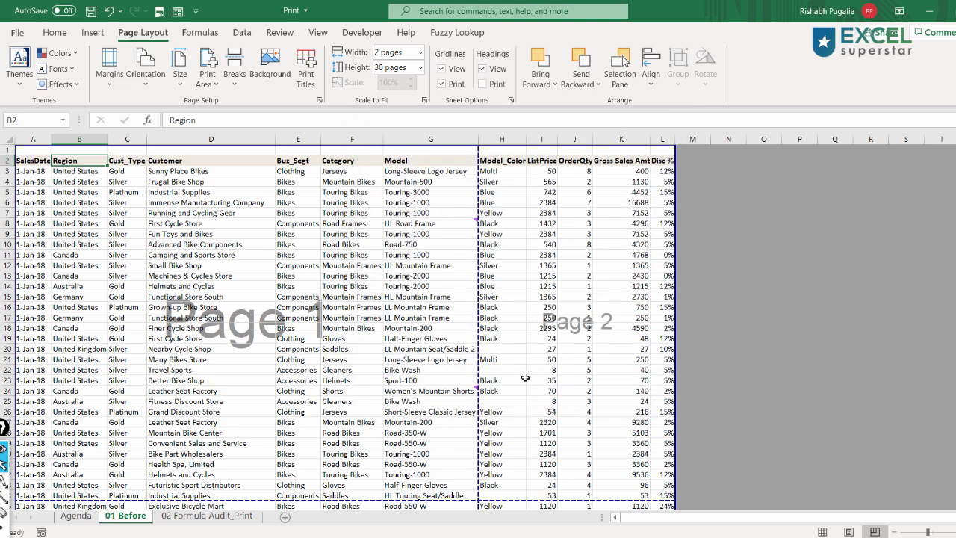
scroll(525, 377, "down", 1)
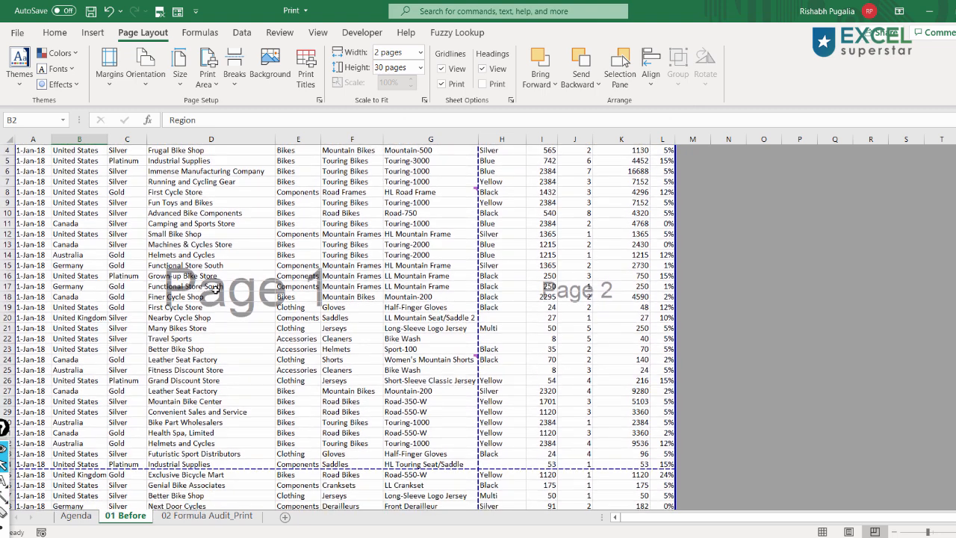
left_click_drag(150, 251, 344, 331)
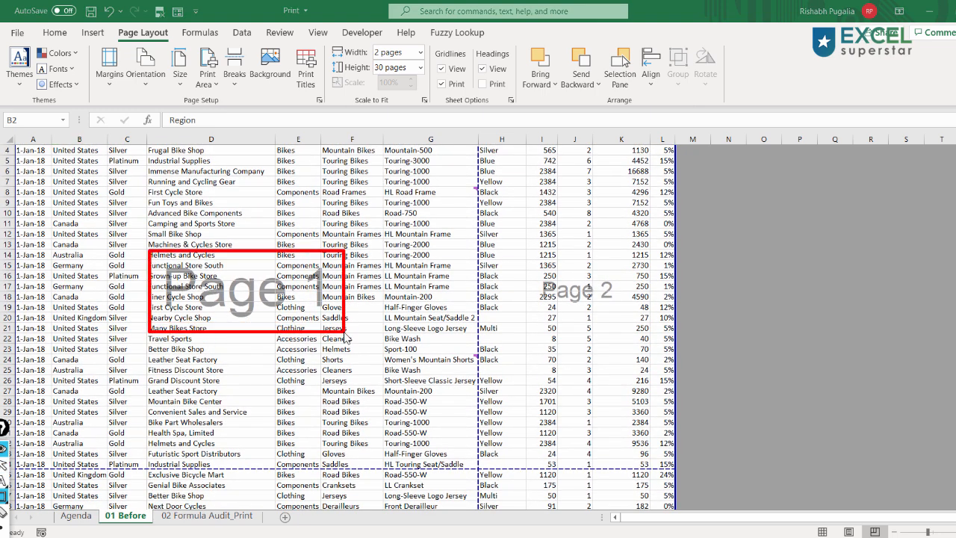
mouse_move(536, 250)
left_mouse_down()
mouse_move(536, 277)
mouse_move(624, 323)
left_mouse_up()
key("Escape")
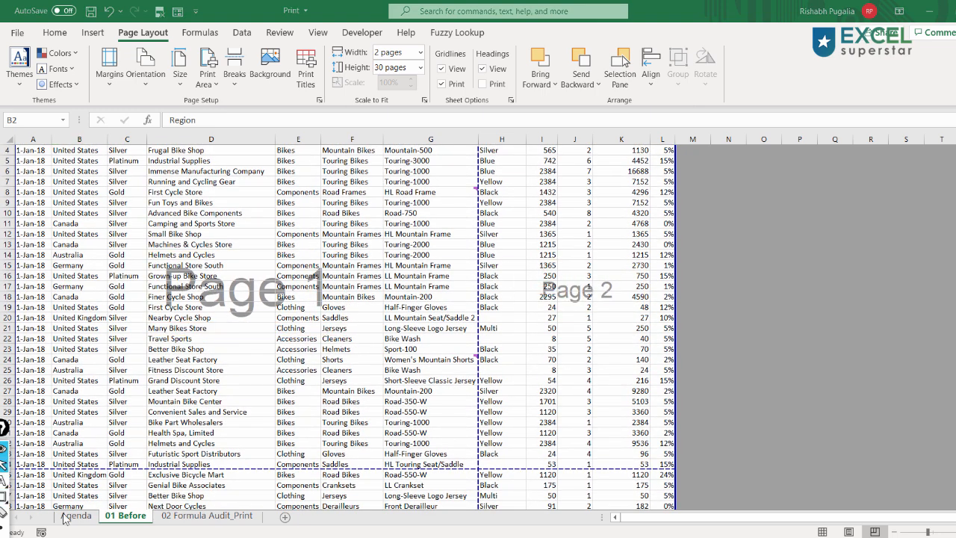
- Switch to the Agenda sheet and bold the agenda item Page Order
left_click(76, 516)
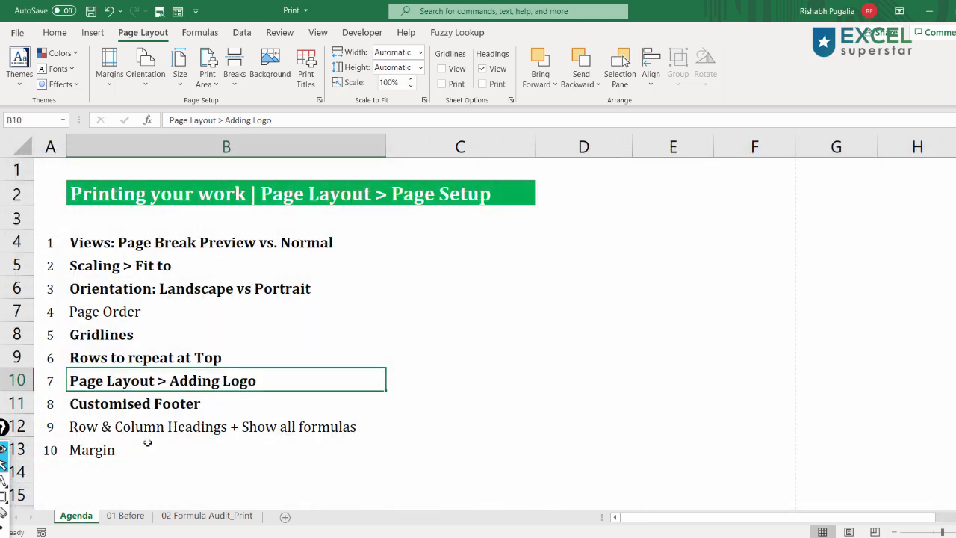
key("Up")
key("Up")
key("Up")
key("ctrl+b")
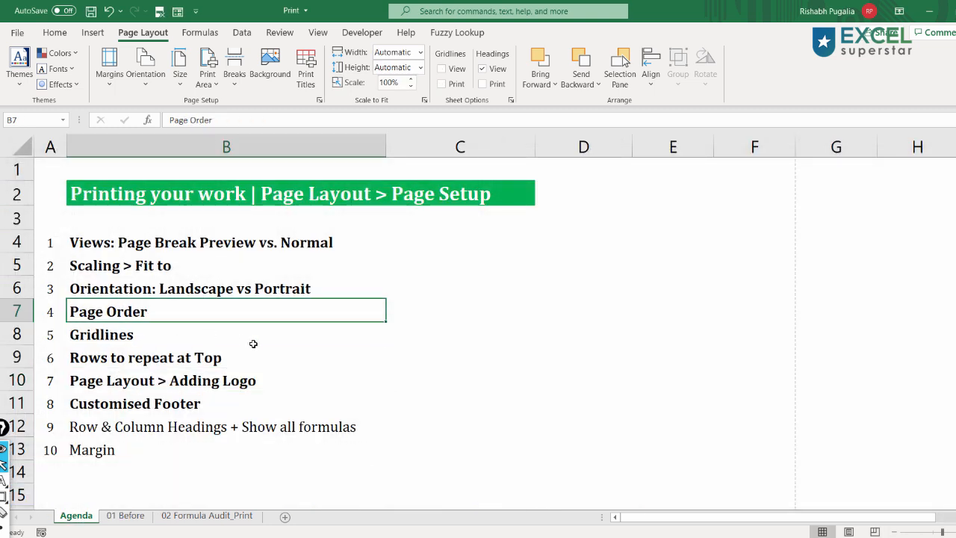
- On the 02 Formula Audit_Print sheet, preview the printout and switch on Show Formulas
left_click(200, 516)
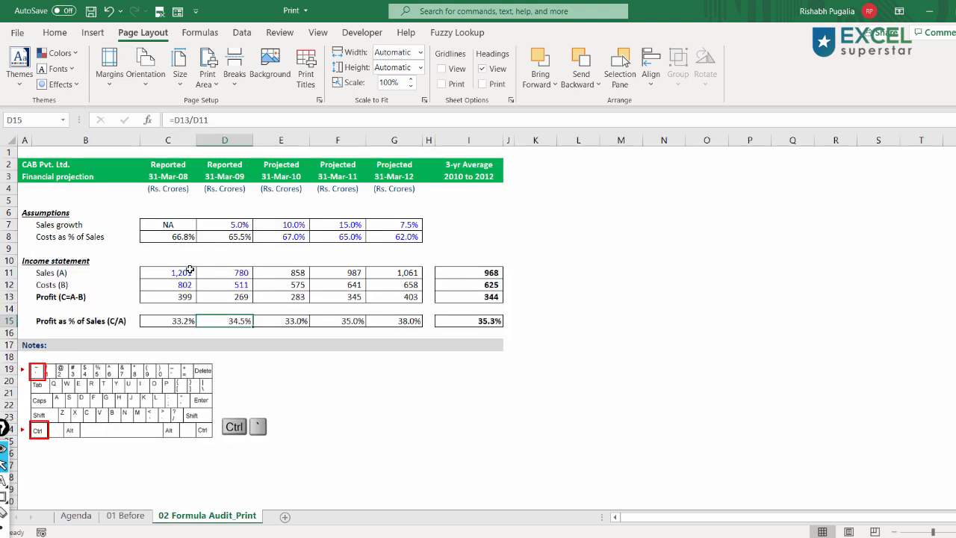
key("ctrl+p")
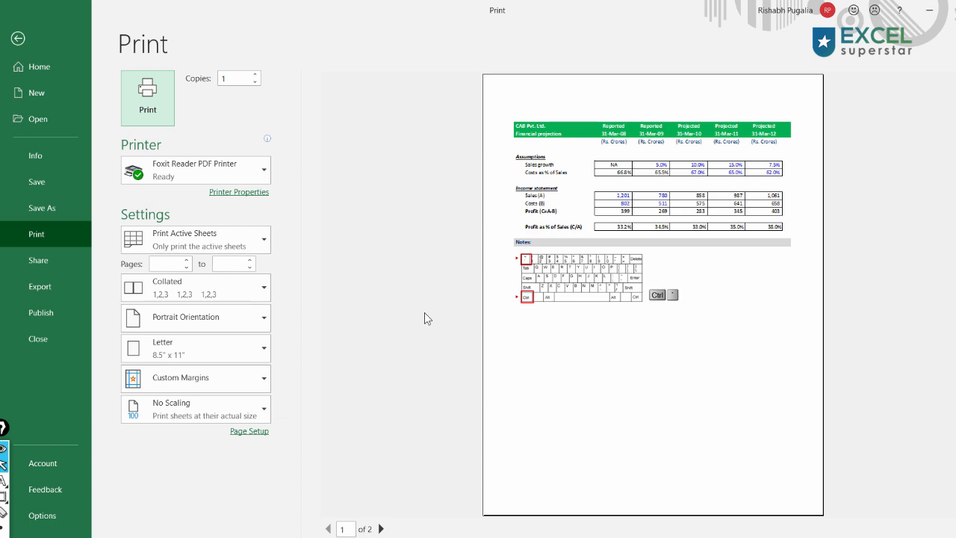
key("Escape")
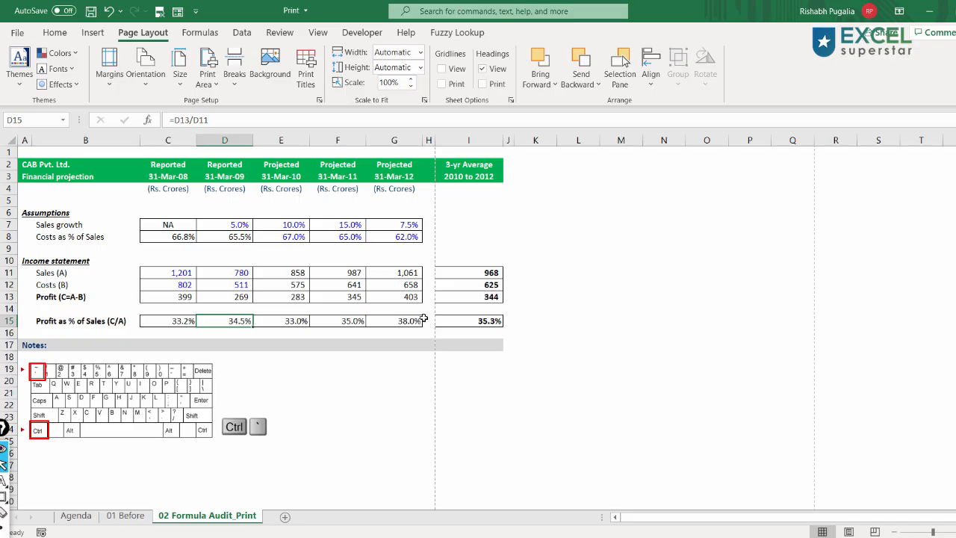
left_click(120, 404)
left_click_drag(119, 402, 118, 396)
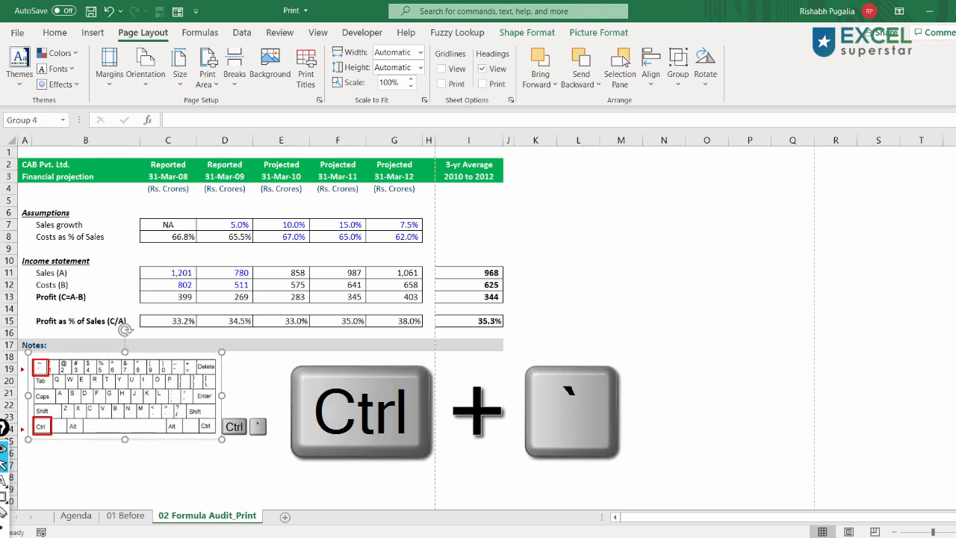
key("ctrl+grave")
left_click(575, 307)
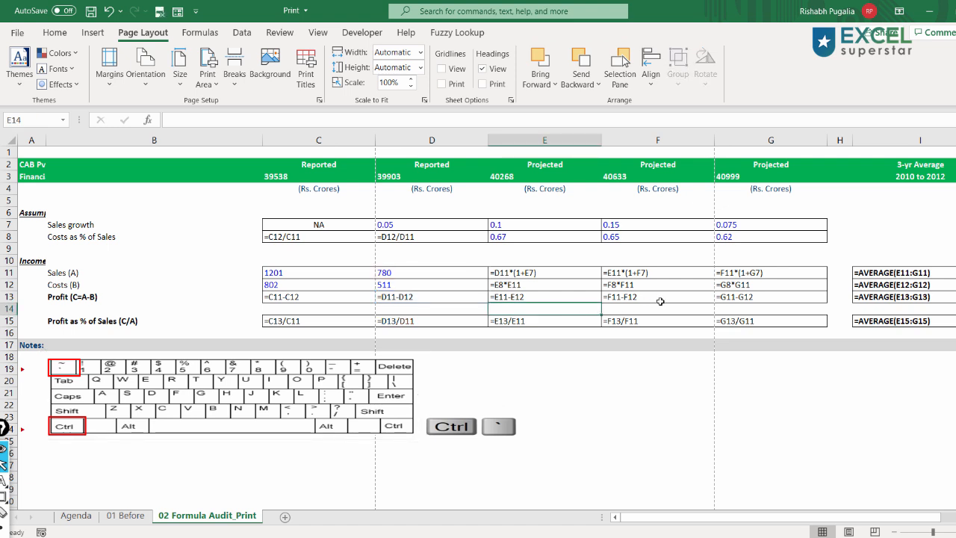
- Open the print screen and set the orientation to Landscape
left_click(661, 301)
left_click(756, 299)
left_click(756, 323)
key("ctrl+p")
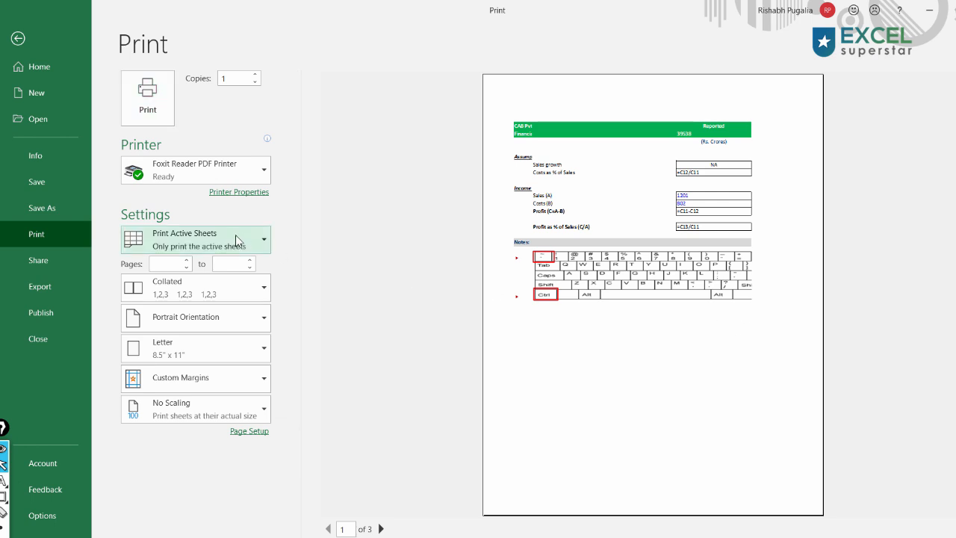
left_click(257, 244)
left_click(258, 244)
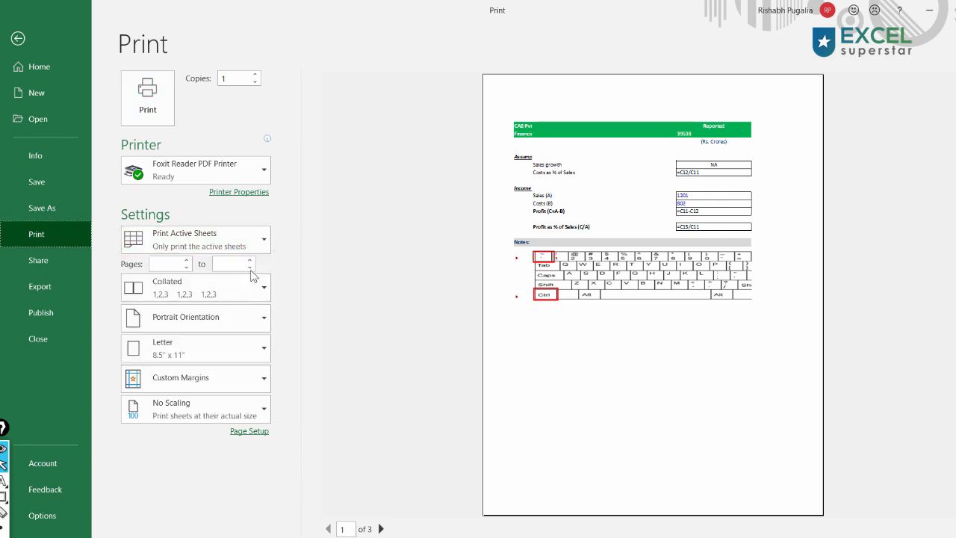
left_click(216, 323)
left_click(210, 379)
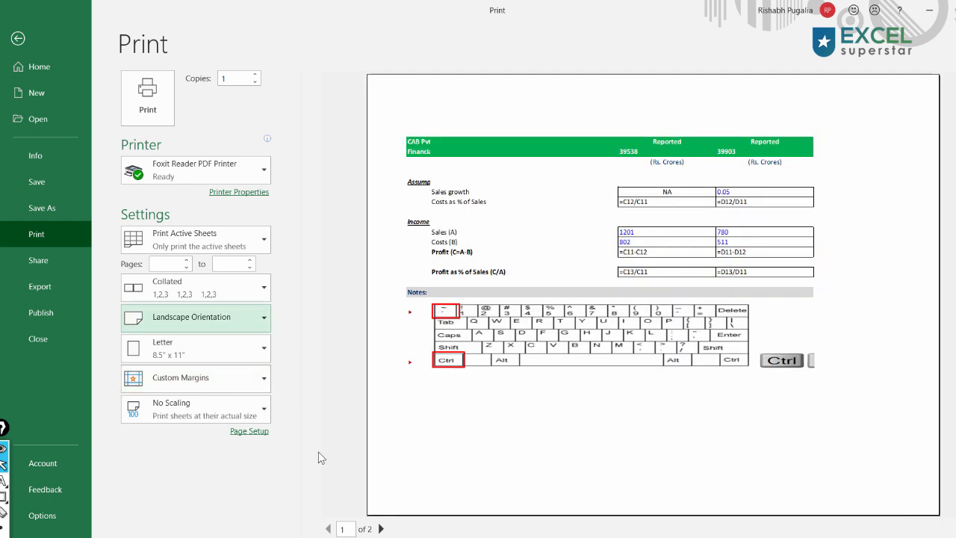
- In Page Setup, set the scaling to fit 1 page wide by 1 tall
left_click(249, 431)
left_click(388, 242)
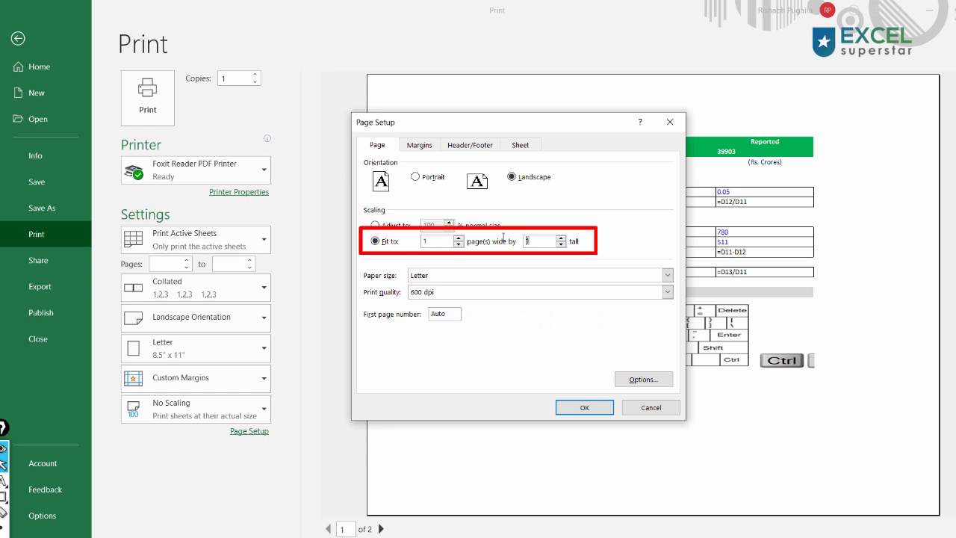
left_click(579, 411)
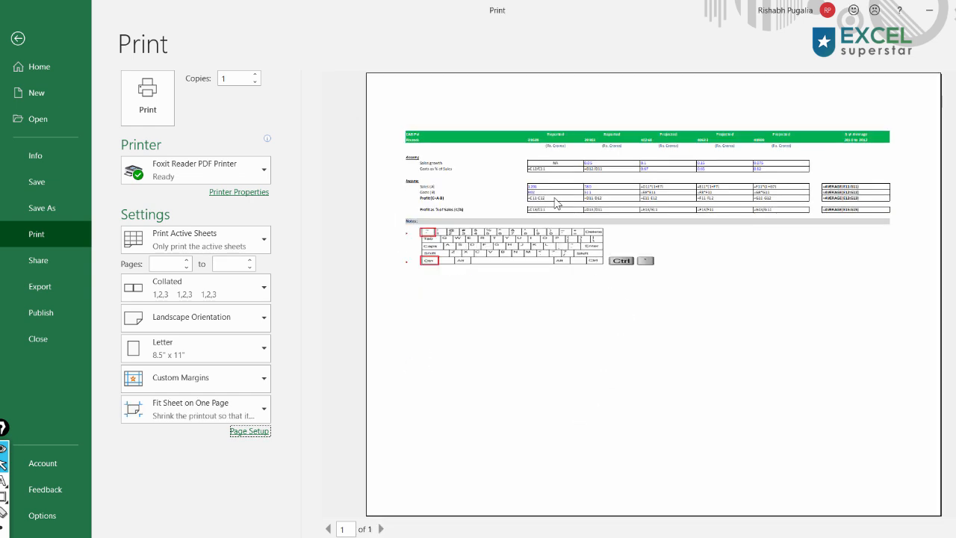
- In Page Setup, turn on printing of row and column headings
left_click(570, 237)
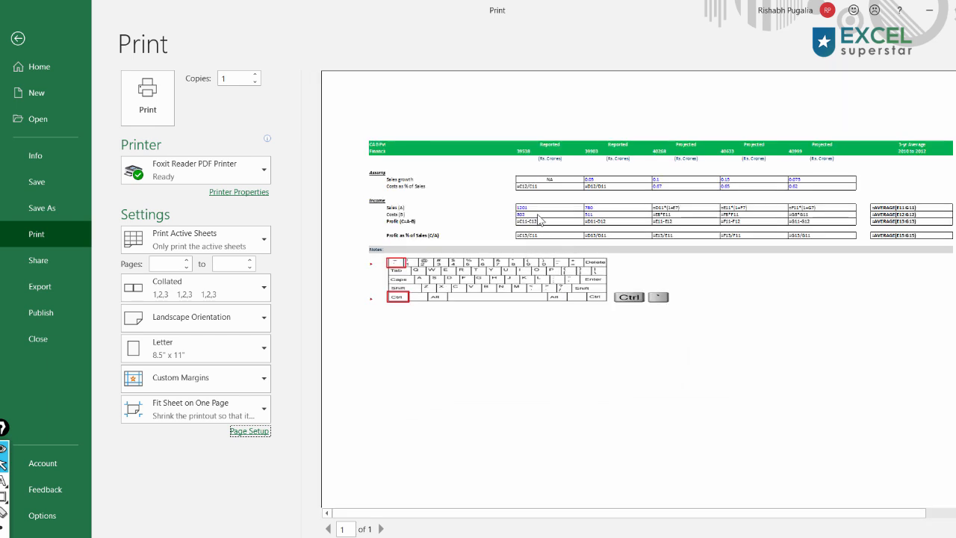
key("ctrl+shift+9")
mouse_move(340, 125)
left_mouse_down()
mouse_move(374, 299)
mouse_move(370, 284)
mouse_move(626, 138)
mouse_move(845, 138)
left_mouse_up()
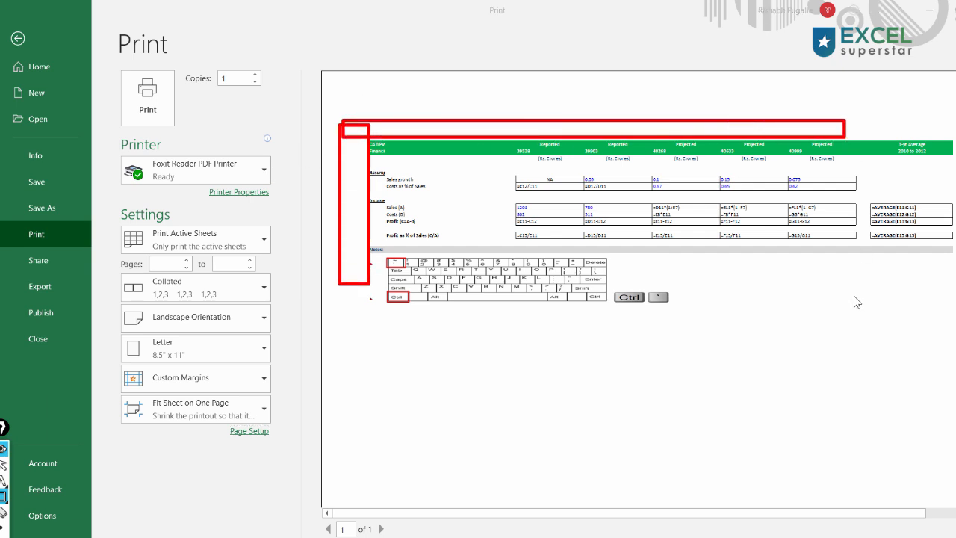
key("ctrl+shift+7")
key("ctrl+shift+2")
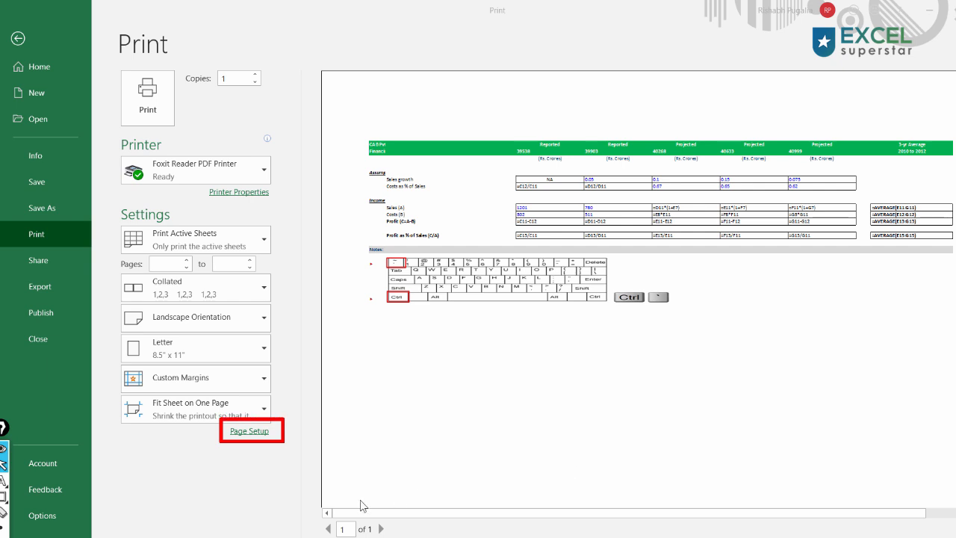
left_click(248, 433)
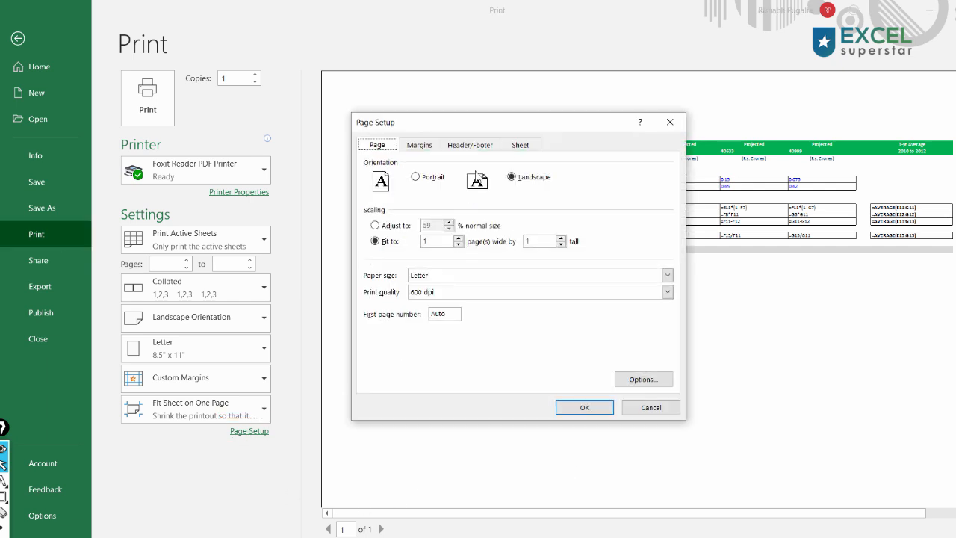
left_click(520, 145)
left_click(389, 281)
left_click_drag(387, 283, 478, 288)
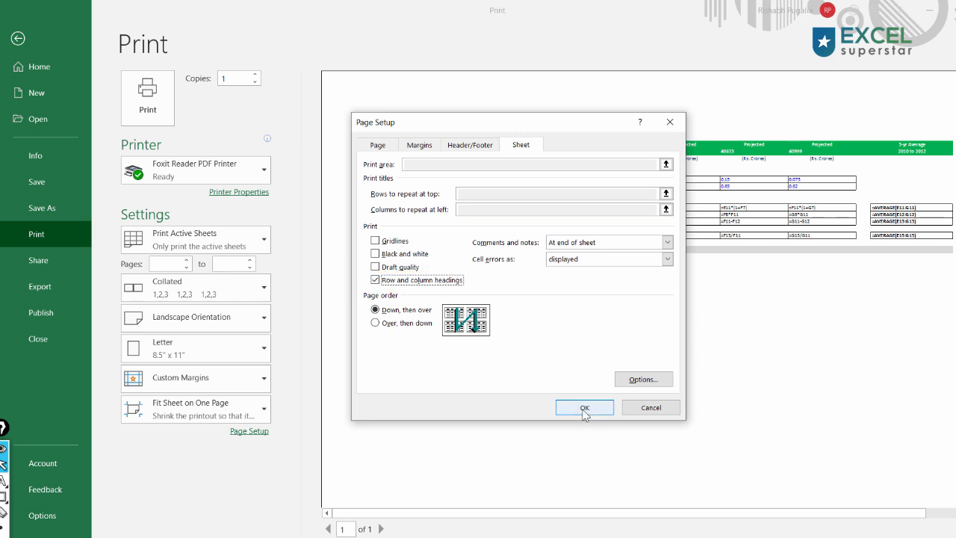
left_click(584, 409)
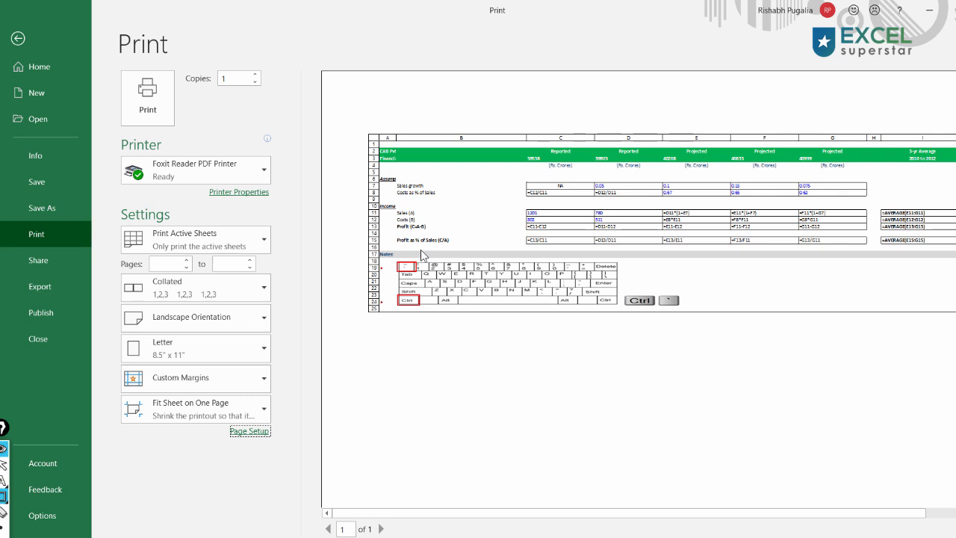
- Leave the print screen and switch Show Formulas off on the sheet
left_click_drag(357, 135, 381, 316)
mouse_move(515, 201)
left_mouse_down()
mouse_move(670, 249)
mouse_move(865, 248)
left_mouse_up()
key("ctrl+shift+1")
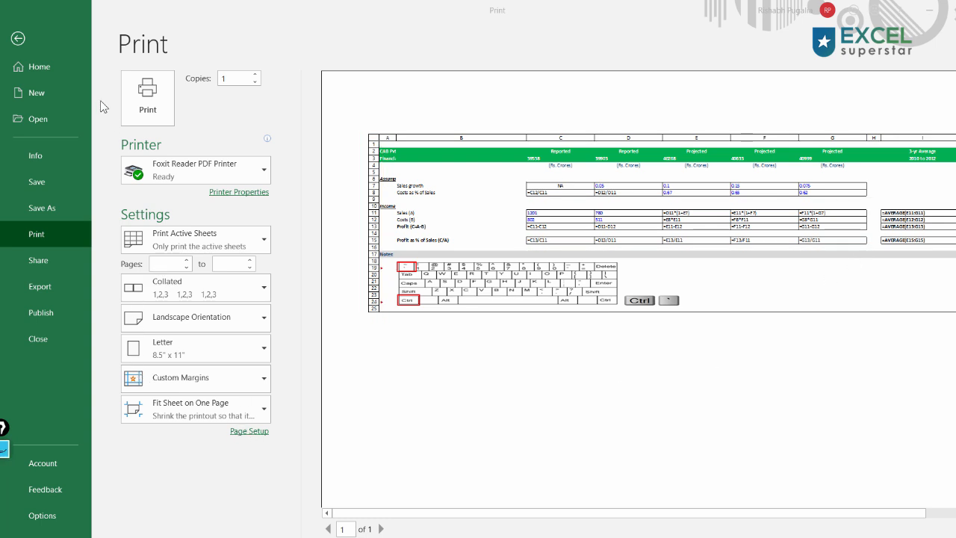
left_click(18, 39)
left_click(222, 393)
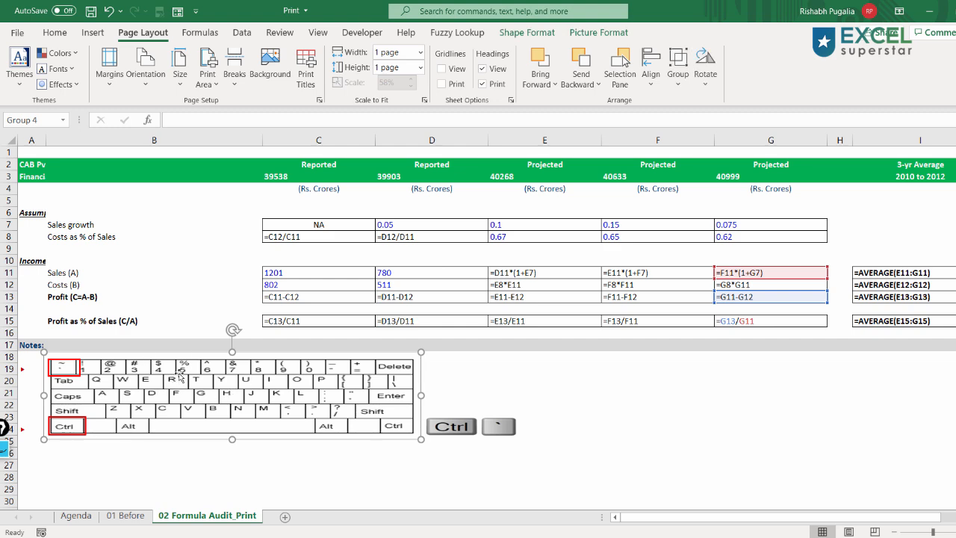
key("ctrl+grave")
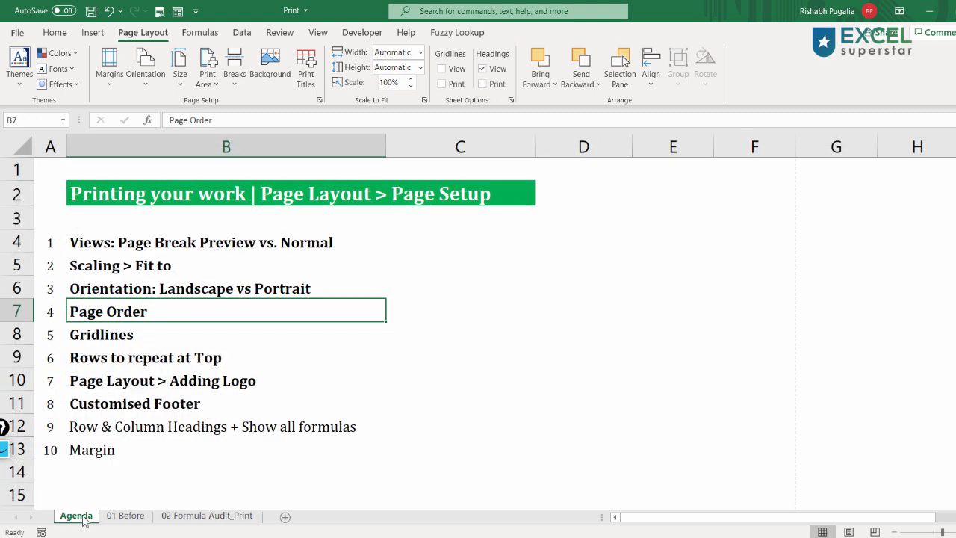
- Bold the agenda item "Row & Column Headings + Show all formulas"
left_click(91, 427)
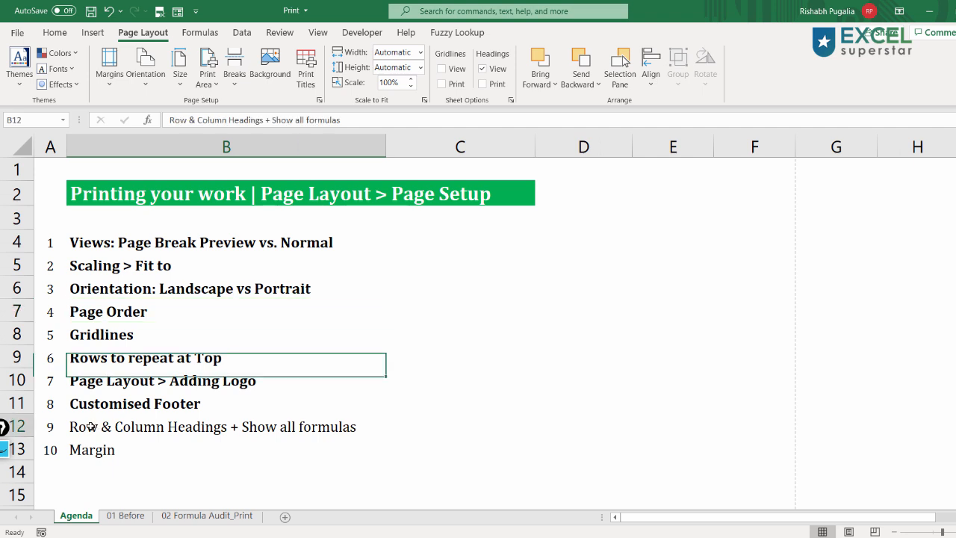
key("ctrl+b")
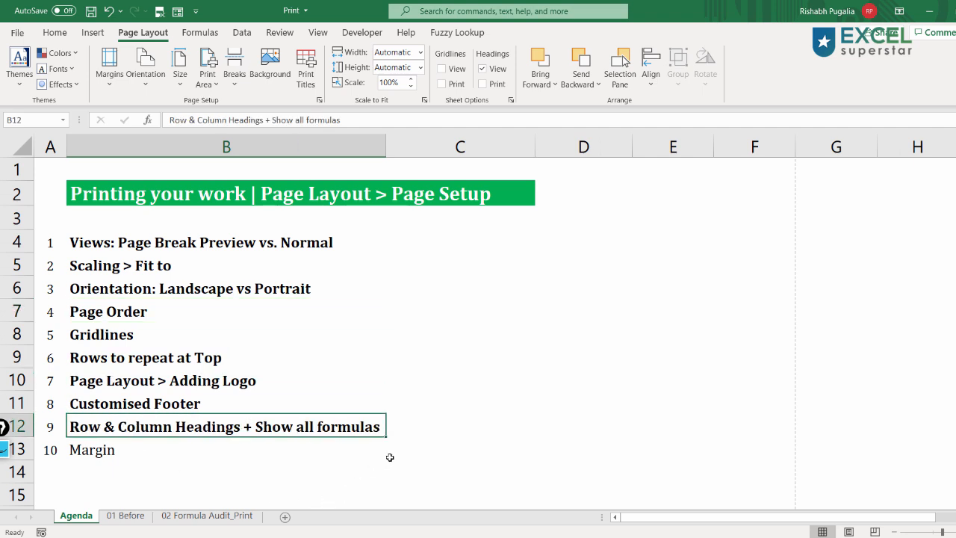
left_click(111, 458)
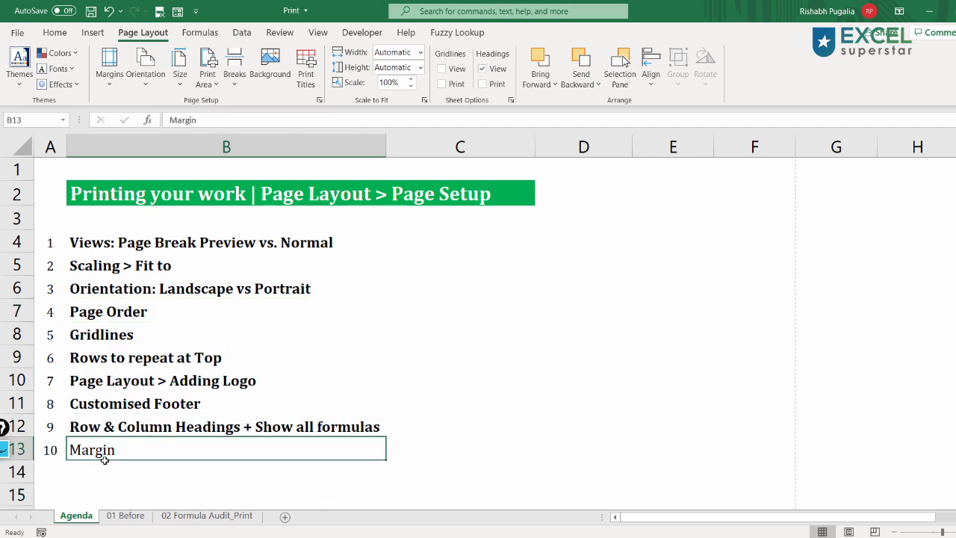
- On the 01 Before sheet, open the print preview with margins shown and drag the bottom margin to about 0.61"
left_click(142, 517)
key("ctrl+p")
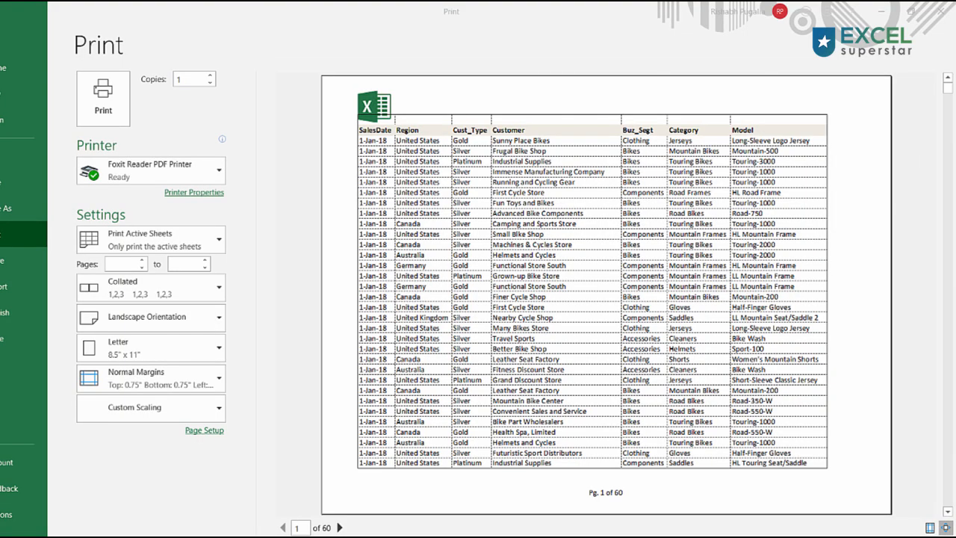
left_click(930, 527)
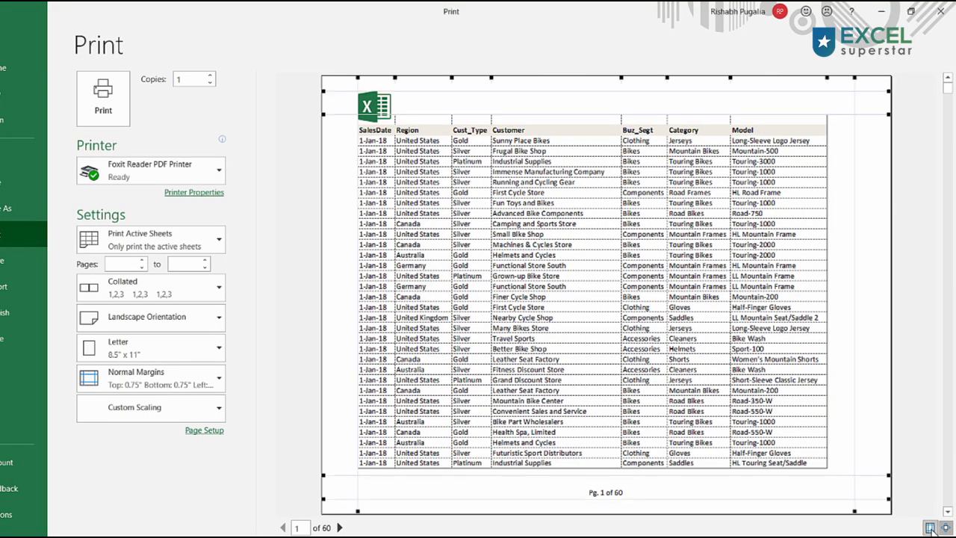
left_click_drag(856, 223, 874, 223)
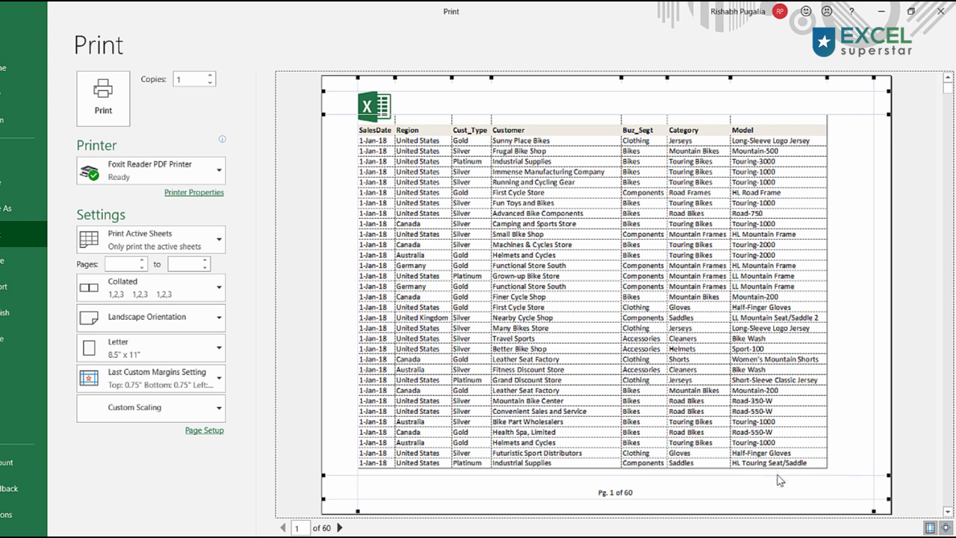
left_click_drag(775, 478, 774, 482)
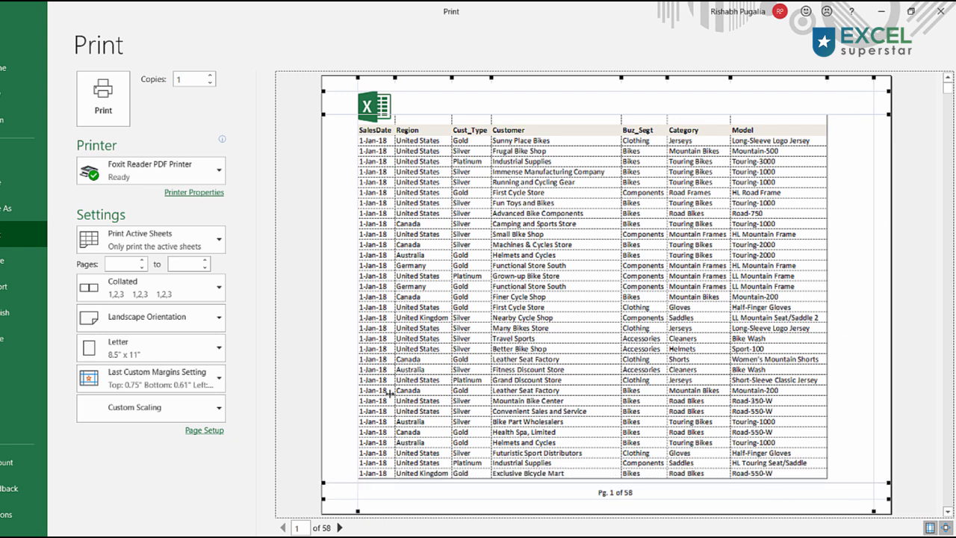
- Examine the print range options and the preview's logo, repeated header row, first record and page footer
left_click(196, 239)
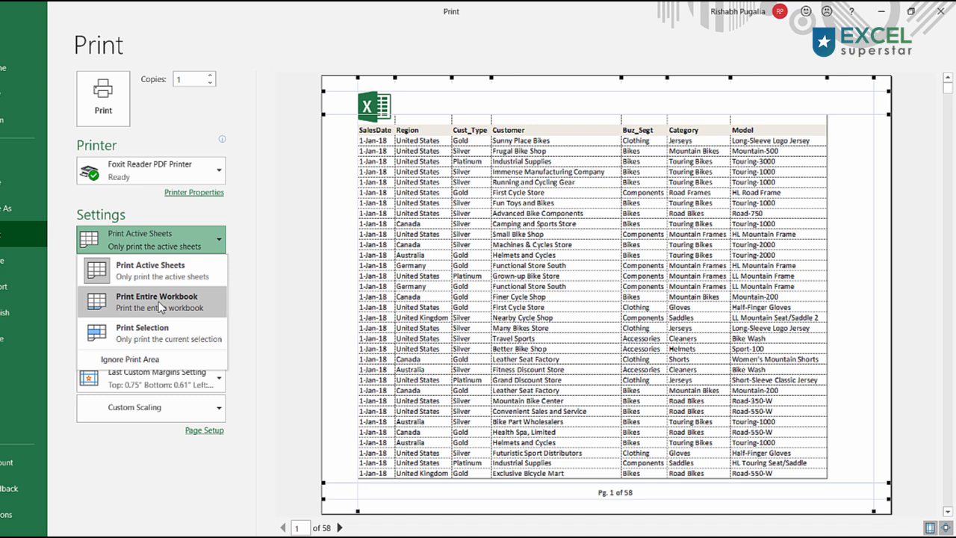
key("Escape")
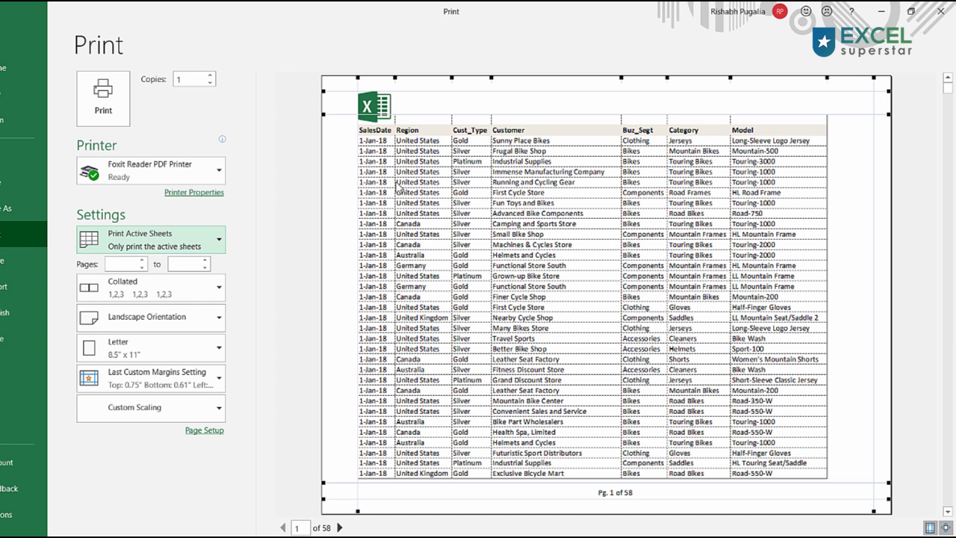
left_click_drag(491, 132, 632, 149)
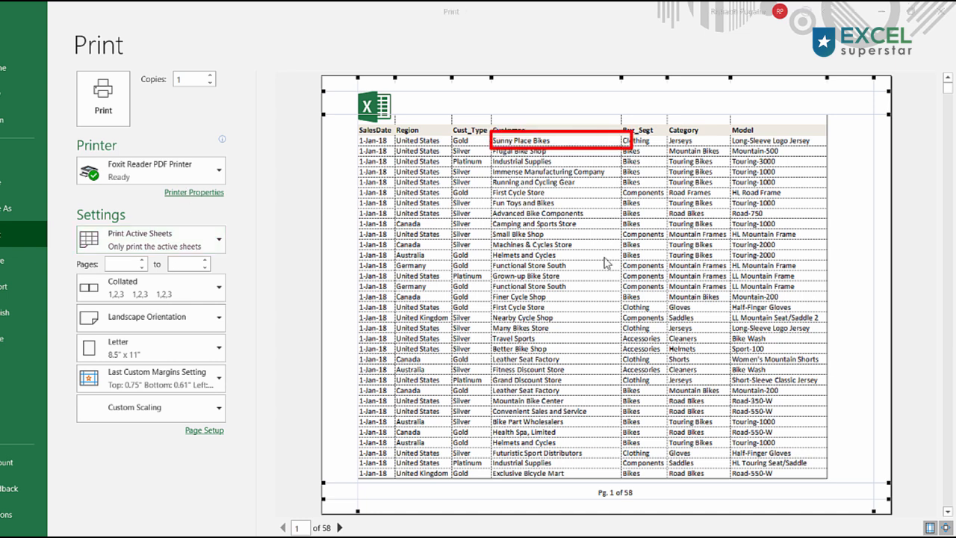
left_click_drag(586, 478, 645, 509)
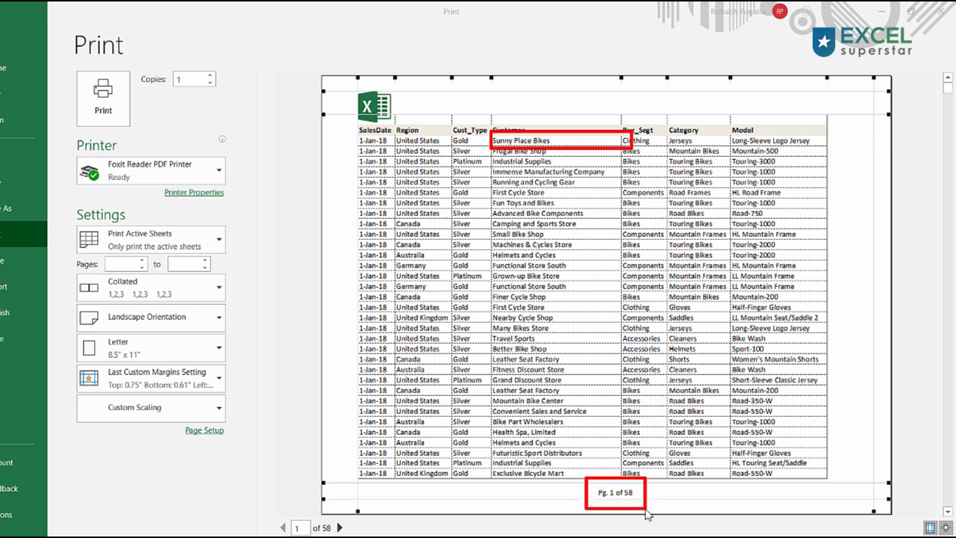
left_click_drag(340, 79, 398, 131)
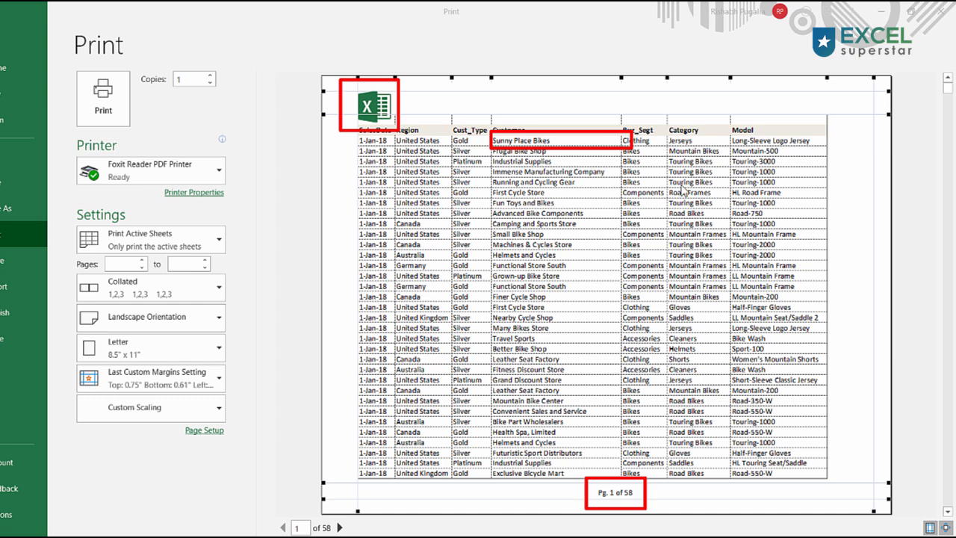
mouse_move(844, 123)
left_mouse_down()
mouse_move(654, 136)
mouse_move(352, 133)
mouse_move(347, 122)
left_mouse_up()
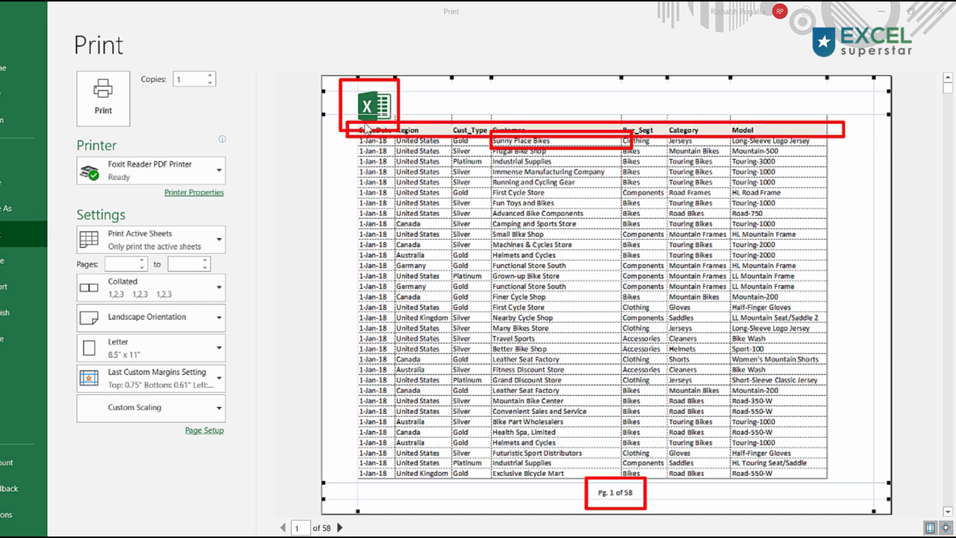
key("Escape")
left_click(7, 41)
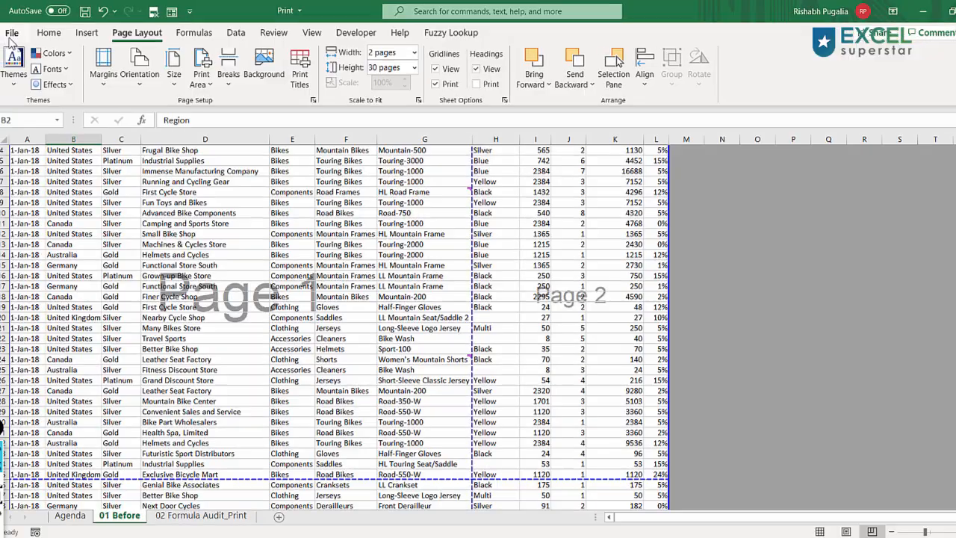
scroll(439, 316, "up", 1)
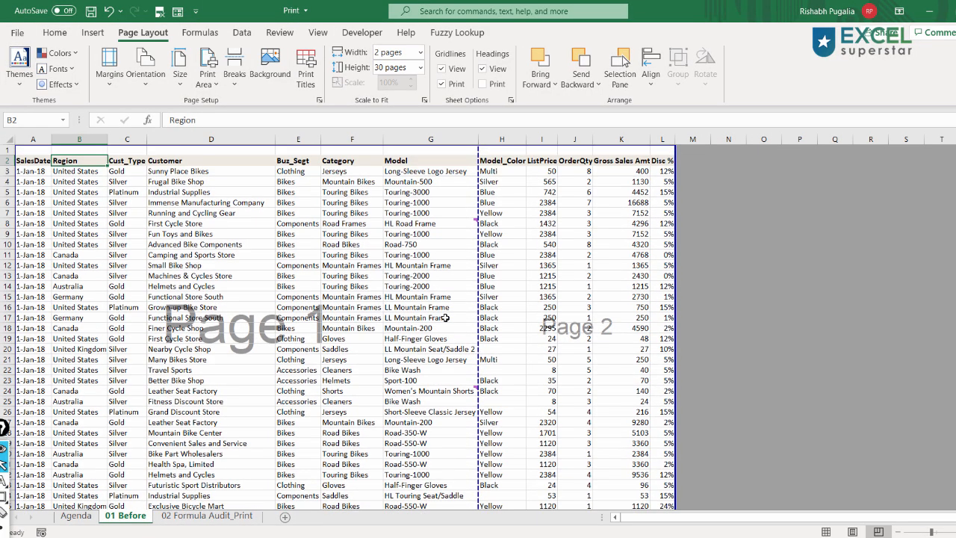